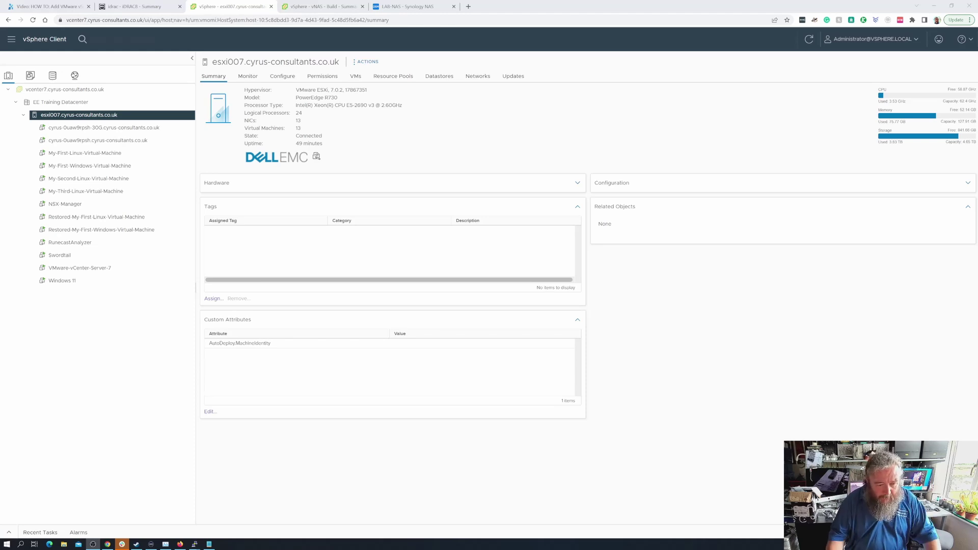
Bring up the esxi008 and esxi007 PuTTY sessions and arrange them with esxi007 above esxi008, without overlap.
mouse_move(194, 544)
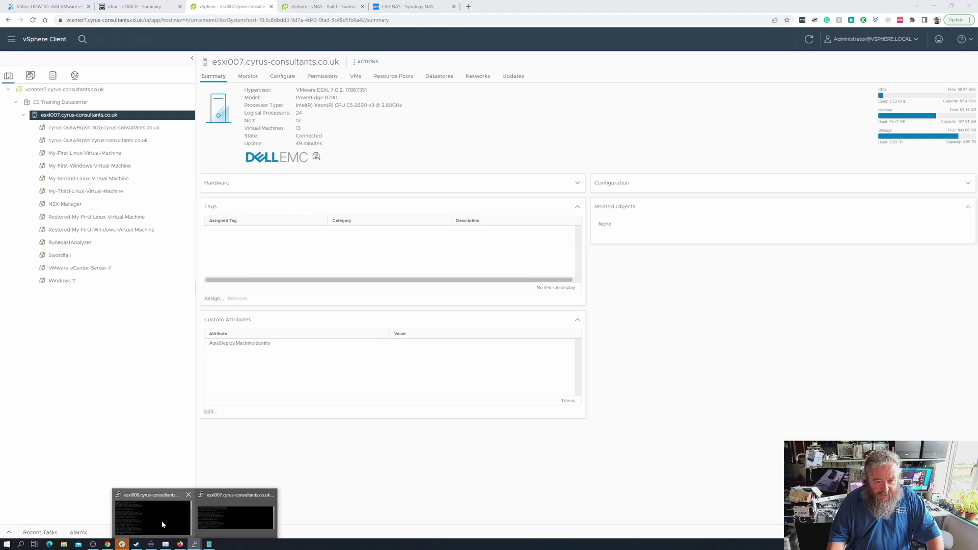
click(161, 521)
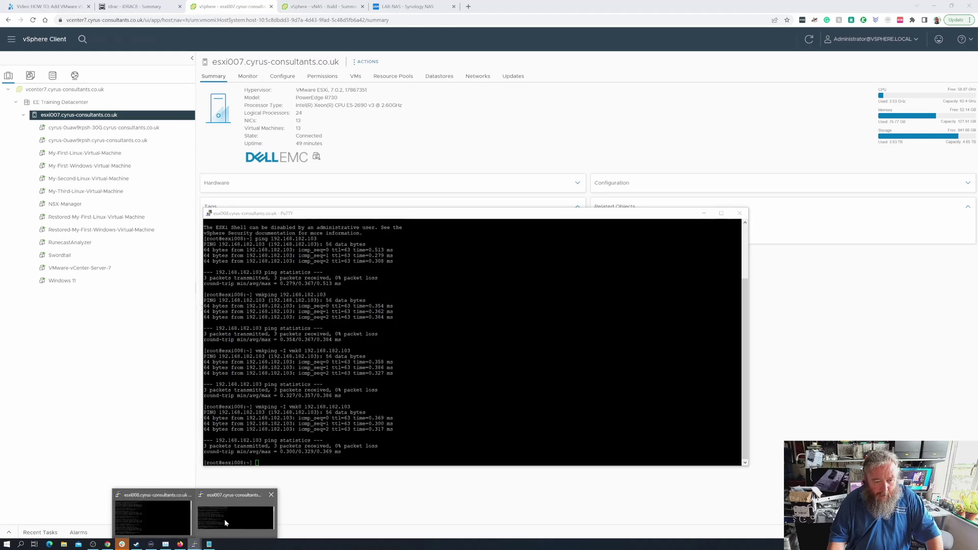
click(224, 518)
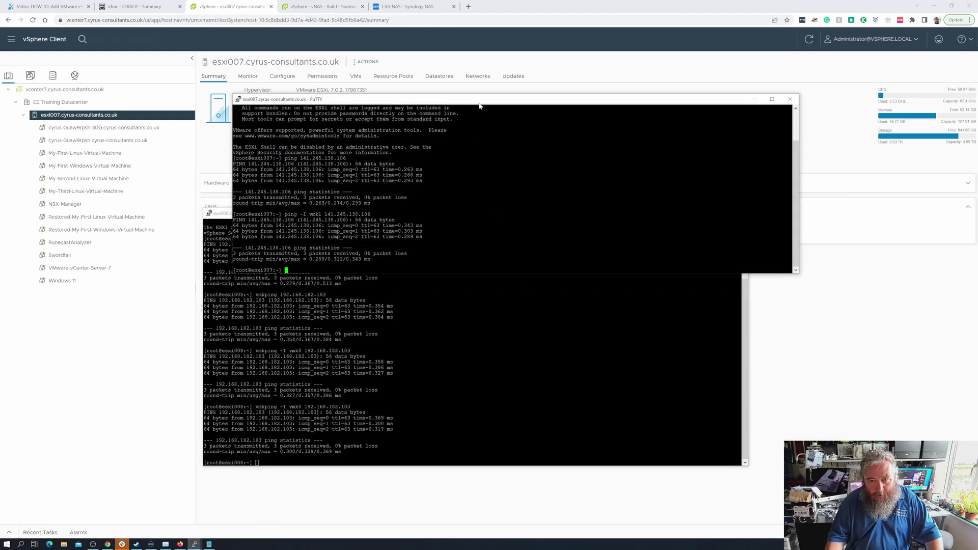
drag(481, 100, 439, 90)
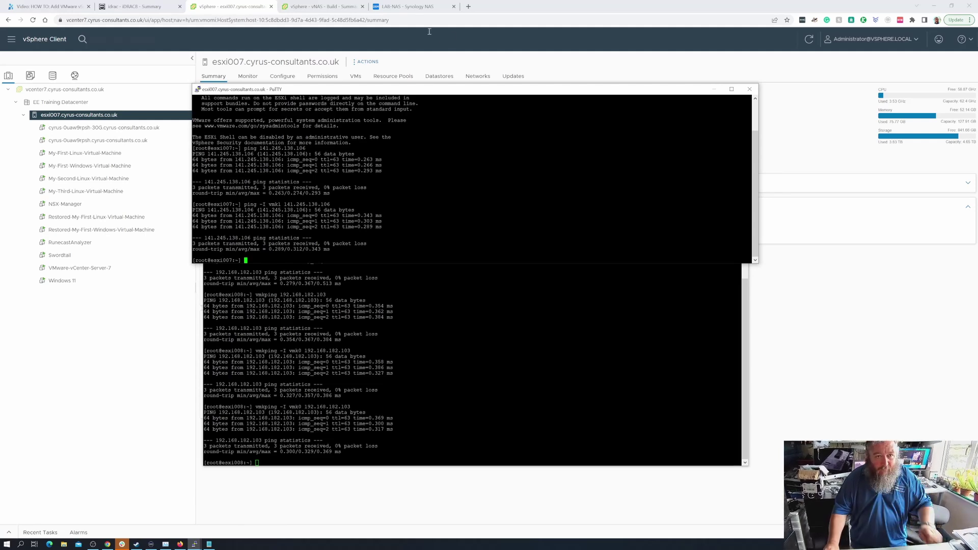
drag(443, 90, 358, 76)
drag(550, 372, 547, 356)
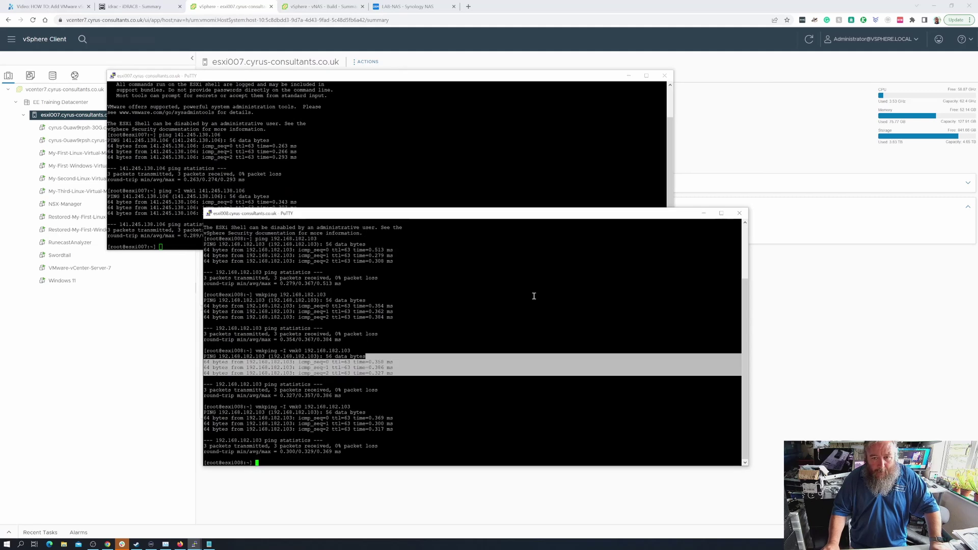
drag(516, 215, 434, 266)
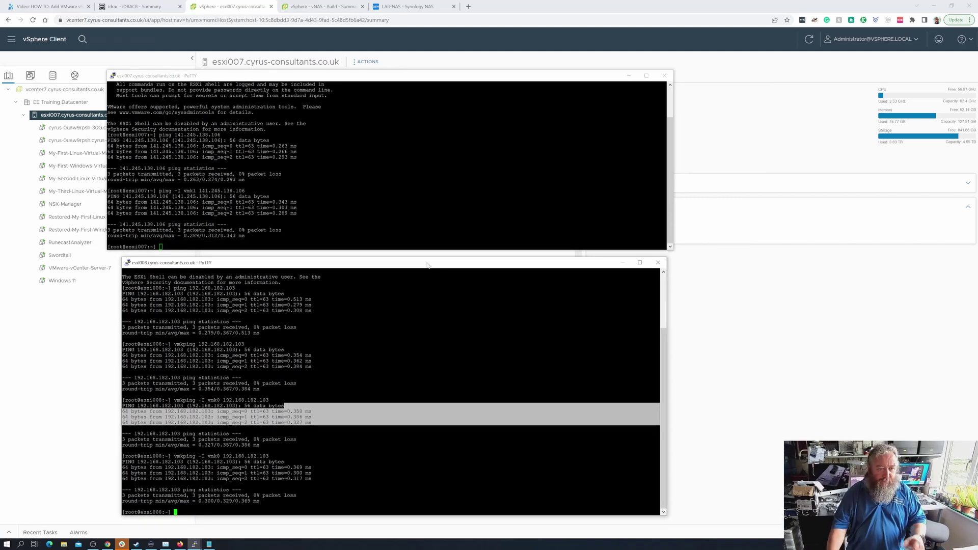
Recall the last vmkping command at the prompt of the esxi008 session.
click(437, 497)
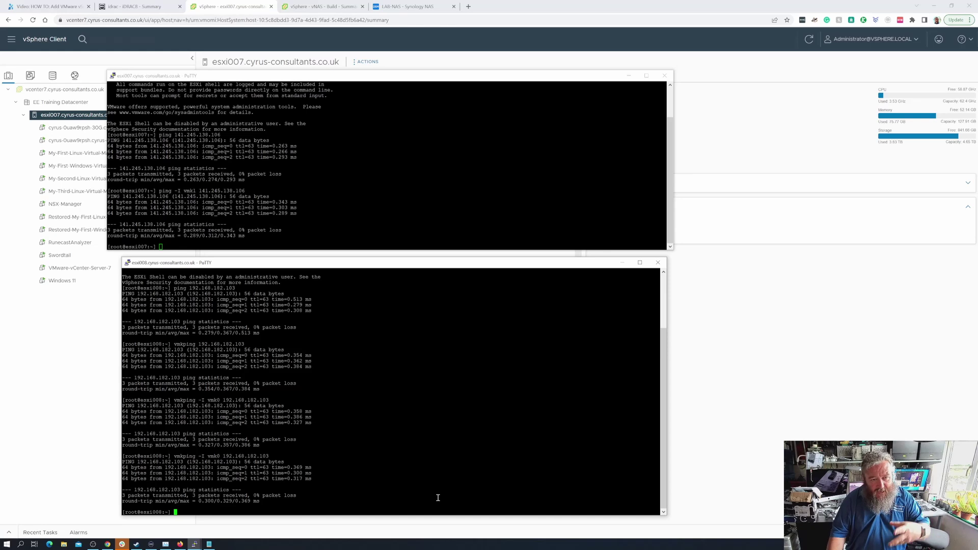
click(399, 198)
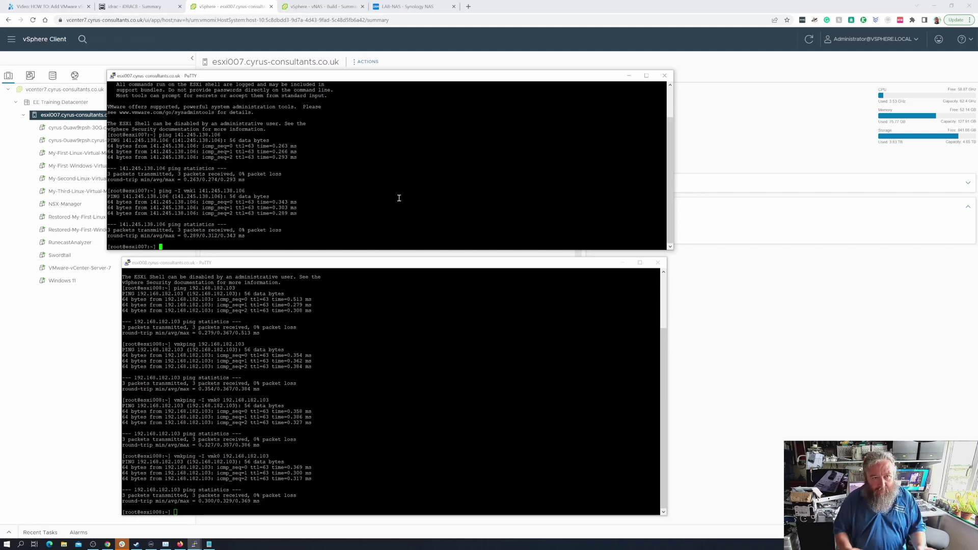
click(411, 346)
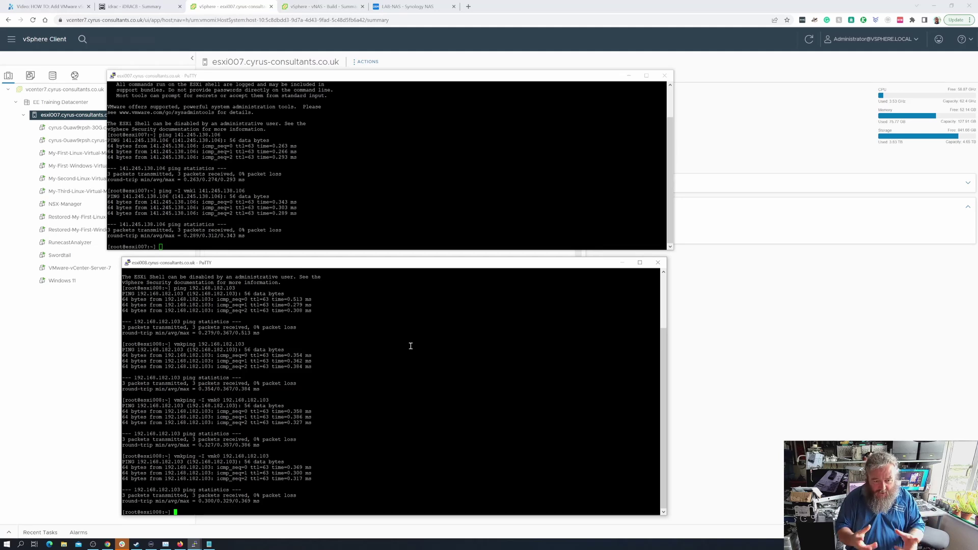
click(380, 182)
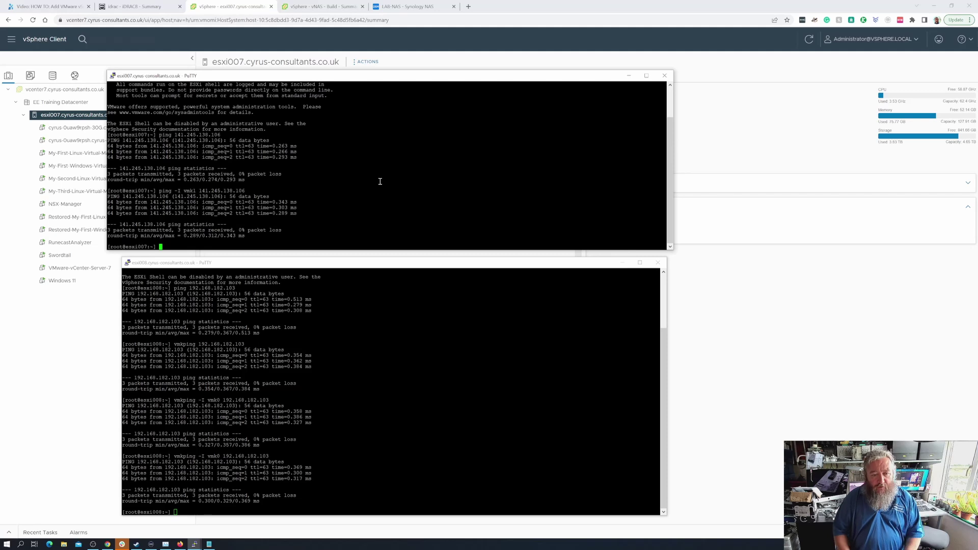
click(406, 467)
scroll(406, 468, up, 4)
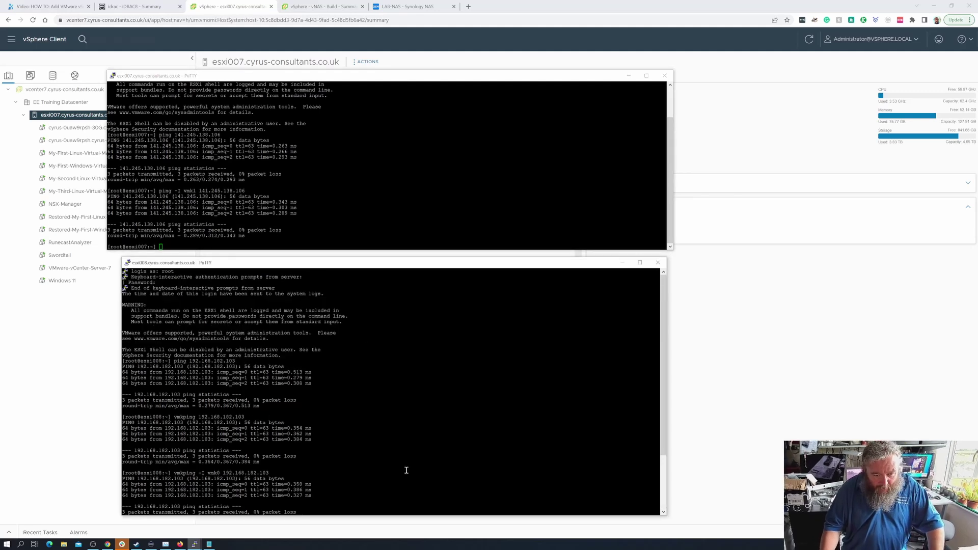
scroll(406, 469, down, 4)
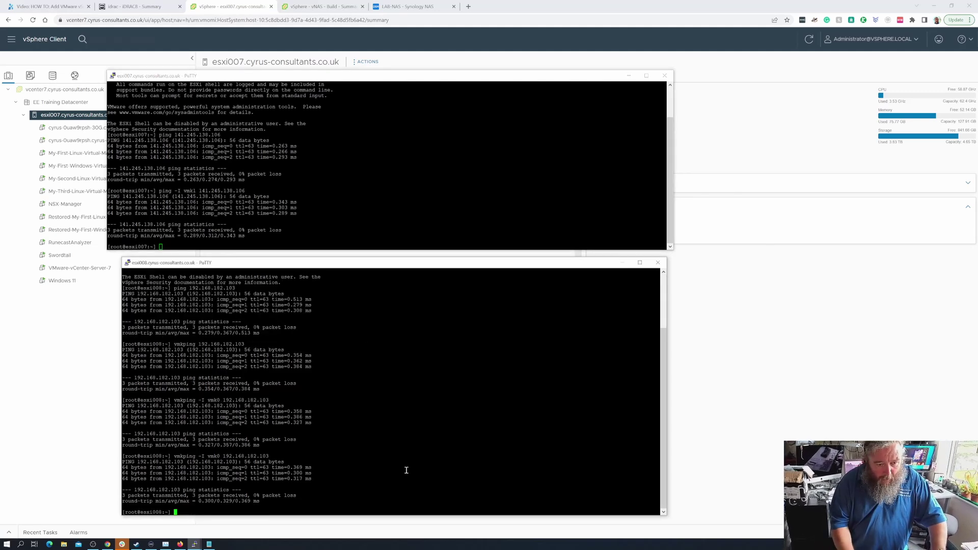
key(Up)
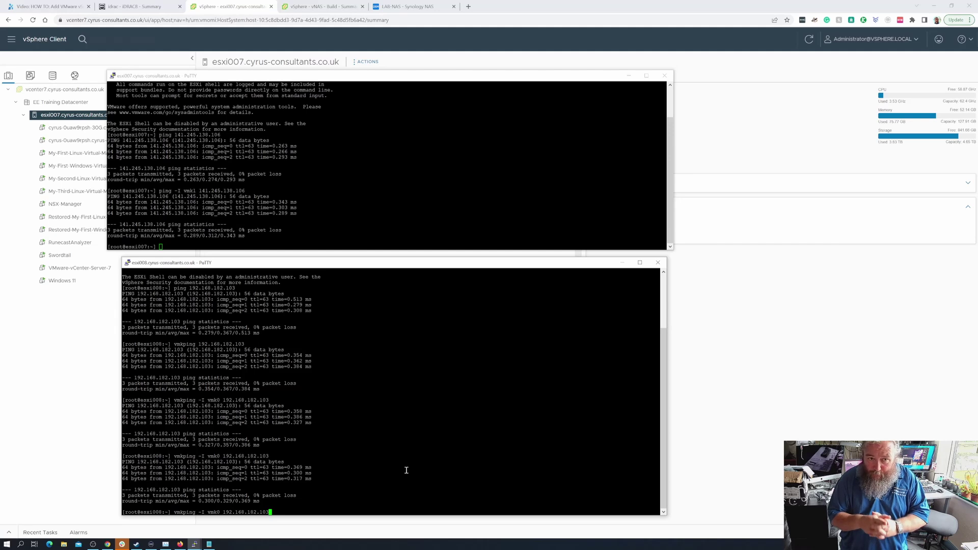
In the esxi007 session, recall the last ping, remove the -I vmk1 option and run ping 141.245.138.106.
click(346, 199)
key(Up)
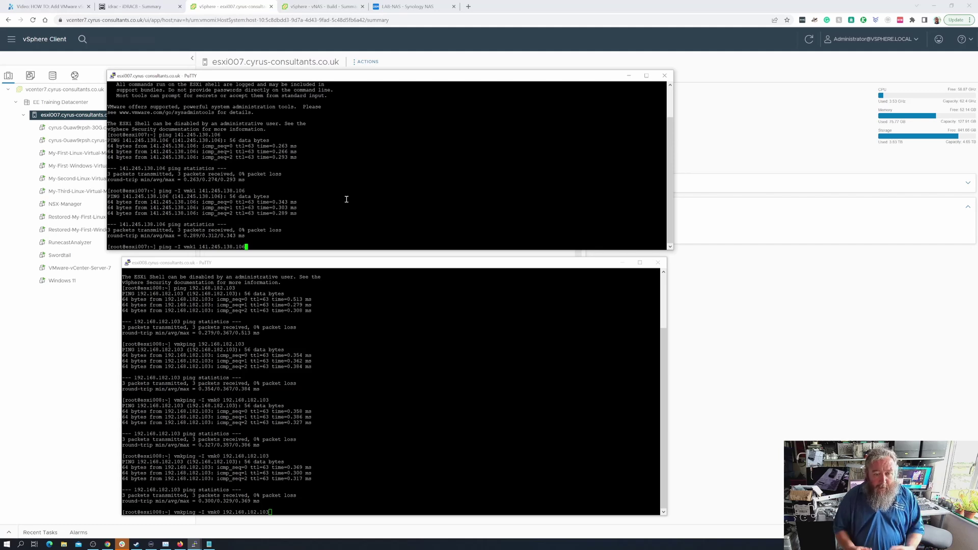
key(Left)
key(Left)
key(Left)
key(Left)
key(Left)
key(Left)
key(Left)
key(Left)
key(Left)
key(Left)
key(Left)
key(Left)
key(Left)
key(Left)
key(Left)
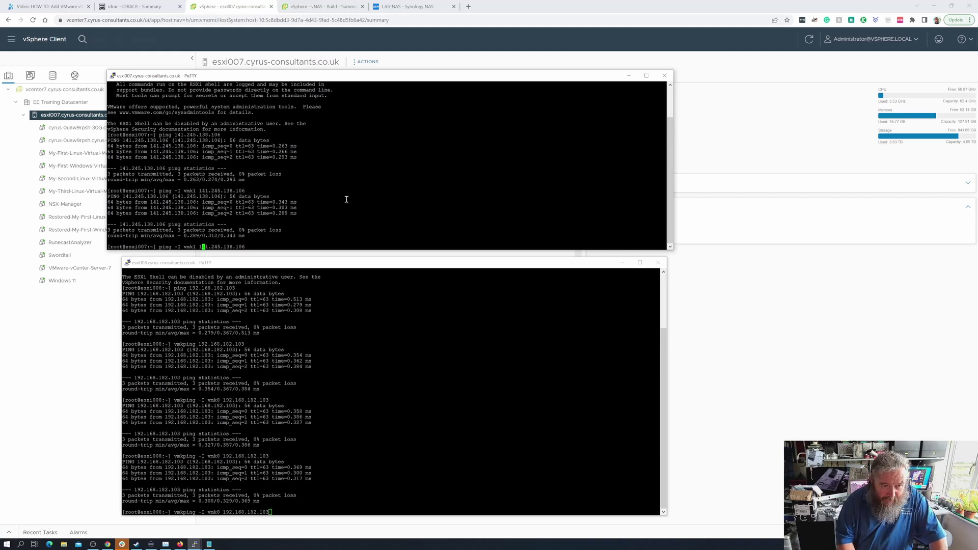
key(BackSpace)
key(BackSpace)
key(BackSpace)
key(BackSpace)
key(BackSpace)
key(BackSpace)
key(BackSpace)
key(BackSpace)
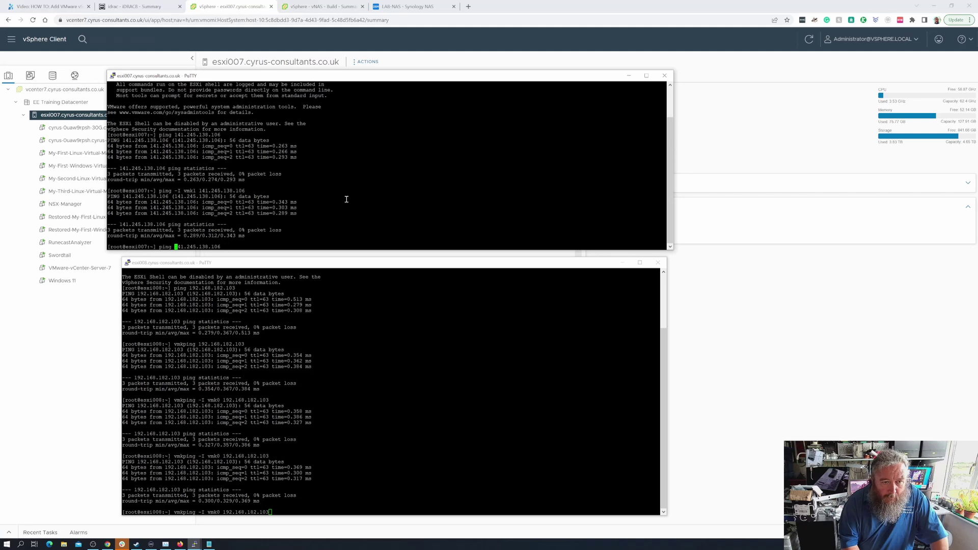
key(Return)
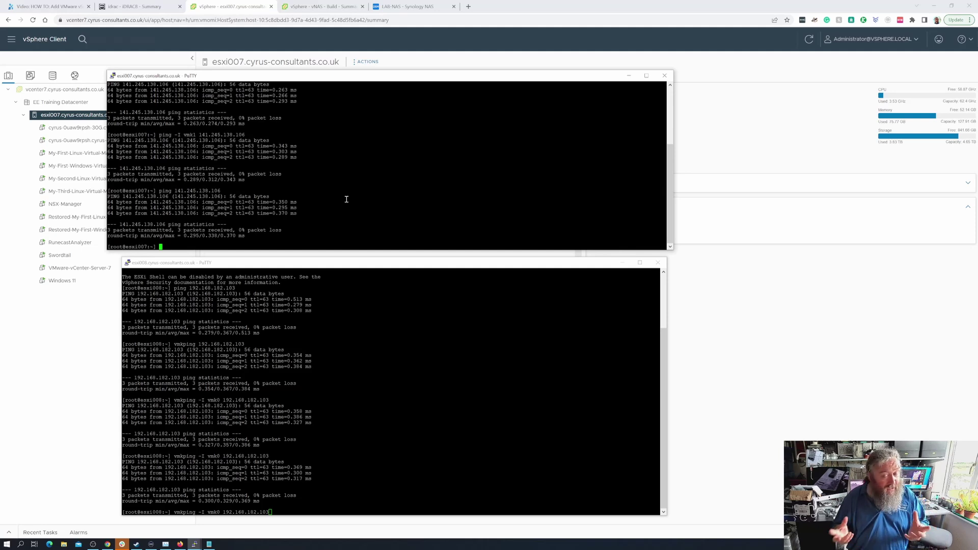
In the esxi008 session, change the recalled vmkping to ping and run ping -I vmk0 192.168.182.103.
click(462, 457)
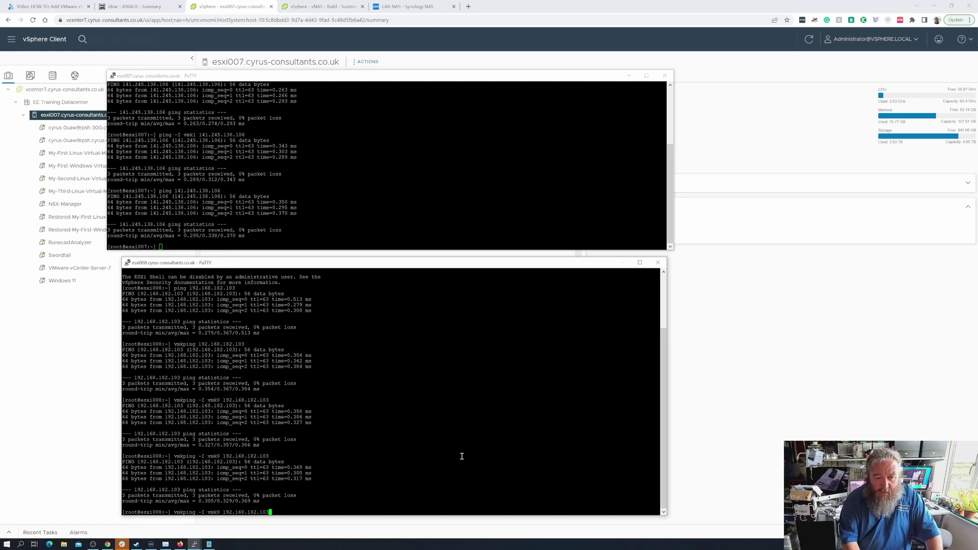
key(Left)
key(Left)
key(Left)
key(Left)
key(Left)
key(Left)
key(Left)
key(Left)
key(Left)
key(Left)
key(Left)
key(Left)
key(Left)
key(Left)
key(Left)
key(Left)
key(Left)
key(Left)
key(Left)
key(Left)
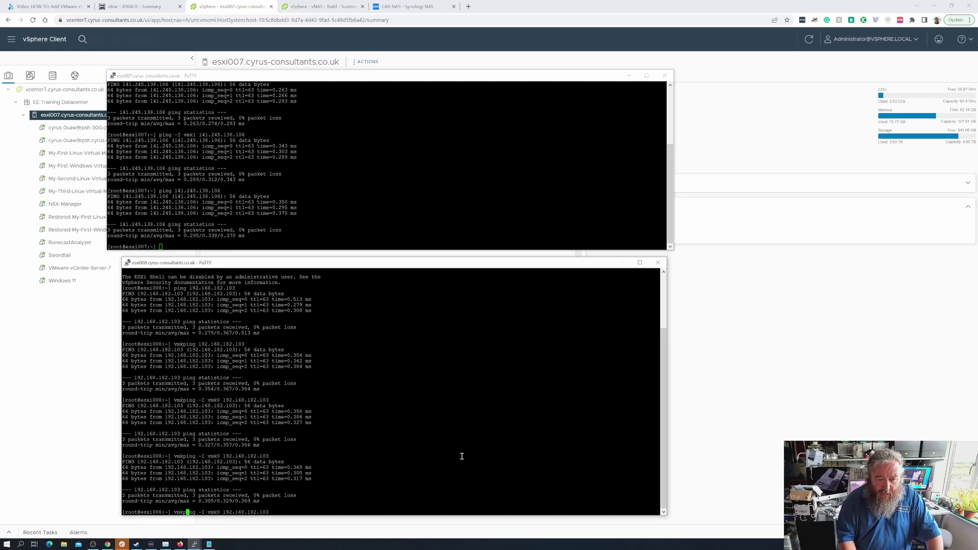
key(Left)
key(BackSpace)
key(BackSpace)
key(BackSpace)
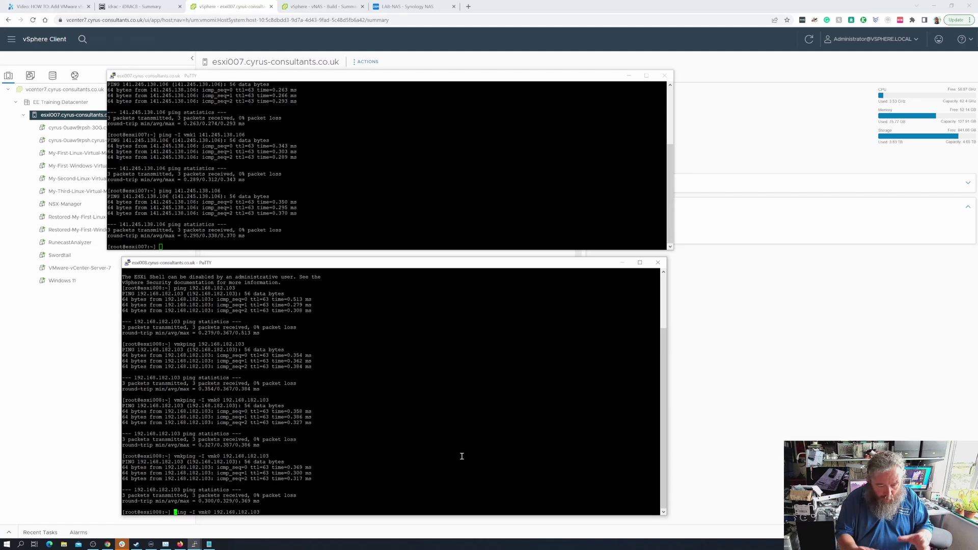
key(Return)
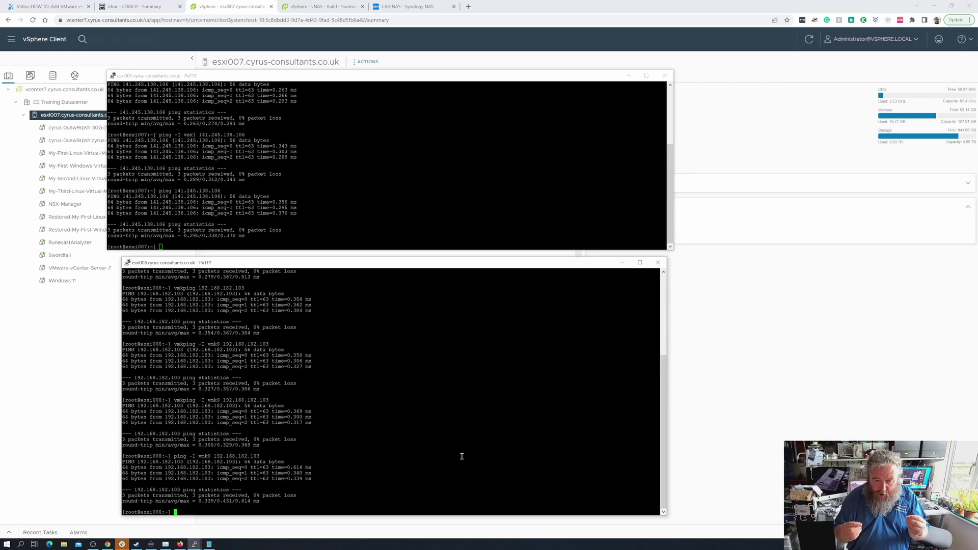
In the esxi007 session, recall ping -I vmk1 141.245.138.106 and prefix the command name with vm.
click(415, 178)
key(Up)
key(Up)
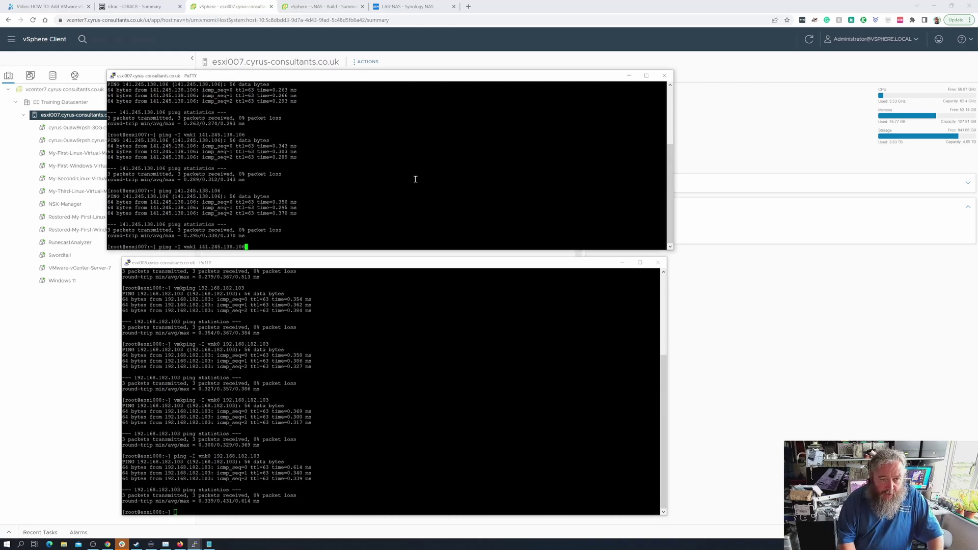
key(Up)
key(Down)
key(Left)
key(Left)
key(Left)
key(Left)
key(Left)
key(Left)
key(Left)
key(Left)
key(Left)
key(Left)
key(Left)
key(Left)
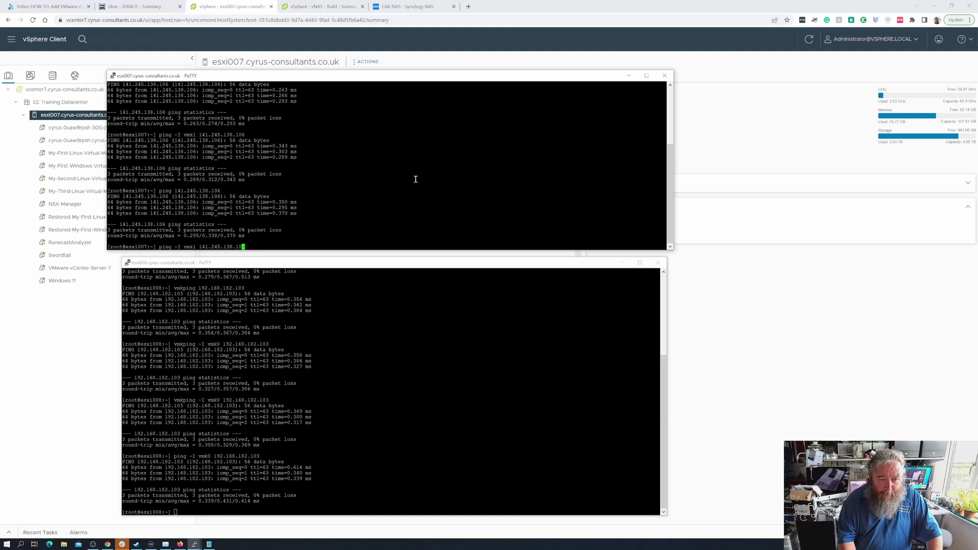
key(Left)
key(Left)
key(Left)
key(Left)
key(Left)
key(Left)
key(Left)
key(Left)
key(Left)
key(Left)
key(Left)
key(Left)
key(Left)
key(Left)
key(Left)
key(Left)
text(v)
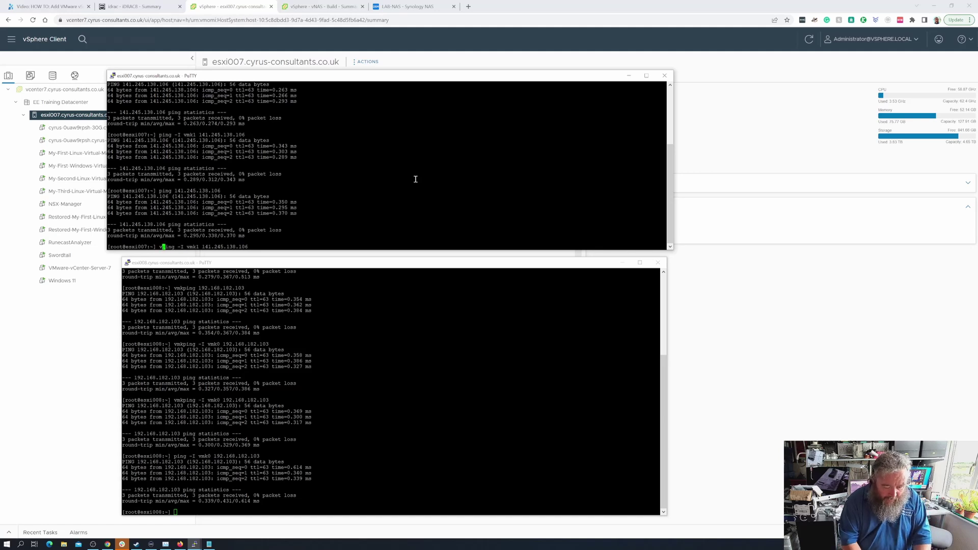
text(m)
key(Right)
key(Right)
key(Right)
key(Right)
key(Right)
key(Right)
key(Right)
key(Right)
key(Right)
key(Right)
key(Right)
key(Right)
key(Right)
key(Right)
key(Right)
key(Right)
key(Right)
key(Right)
key(Right)
key(Right)
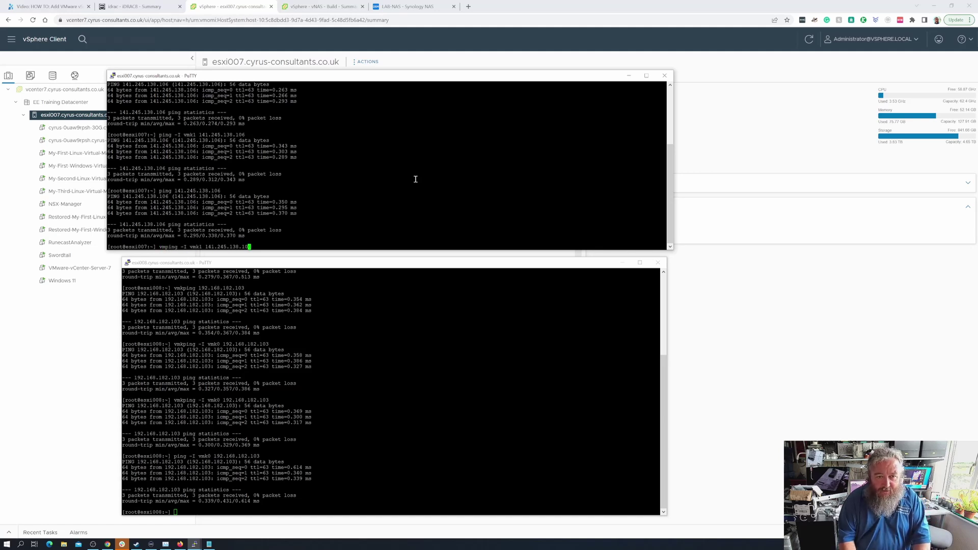
key(Right)
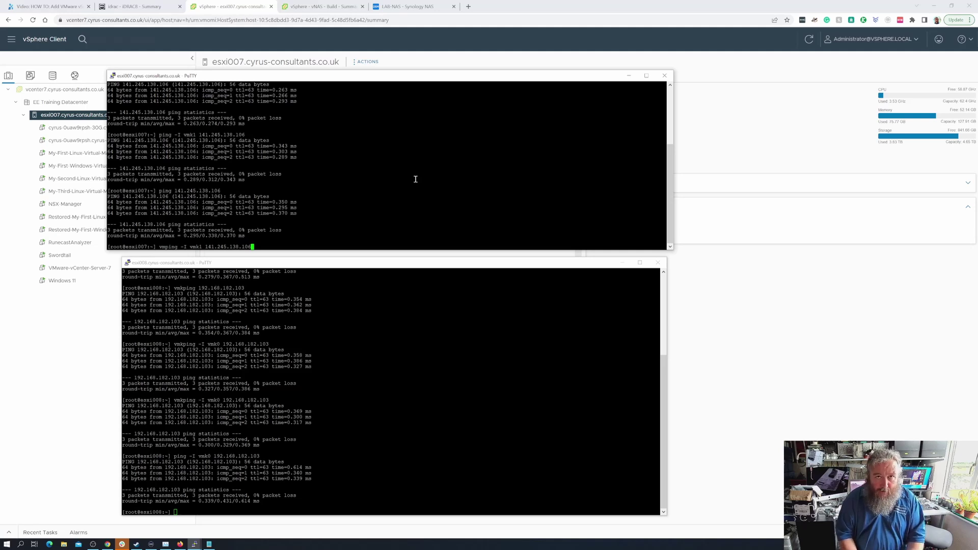
In the esxi007 session, correct the command name to vmkping and run vmkping -I vmk1 141.245.138.106.
key(Left)
key(Left)
key(Left)
key(Left)
key(Left)
key(Left)
key(Left)
key(Left)
key(Left)
key(Left)
key(Left)
key(Left)
key(Left)
key(Left)
key(Left)
key(Left)
key(Left)
key(Left)
key(Left)
key(Left)
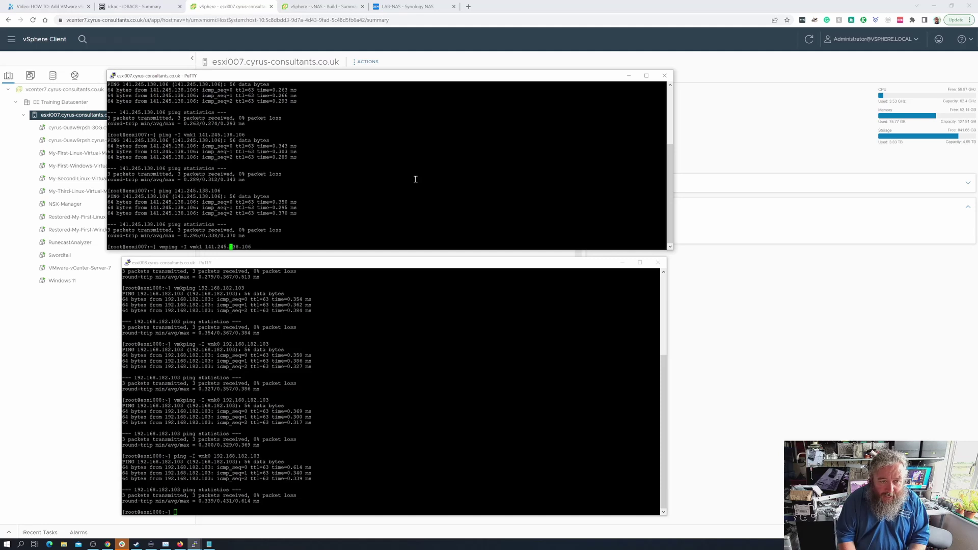
key(Right)
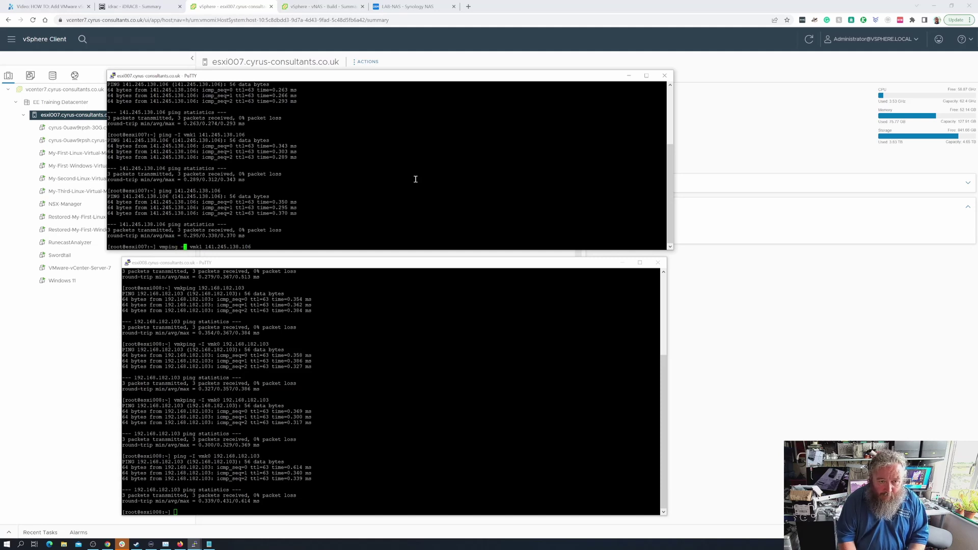
key(Left)
key(Left)
key(Left)
key(Left)
key(Left)
key(Left)
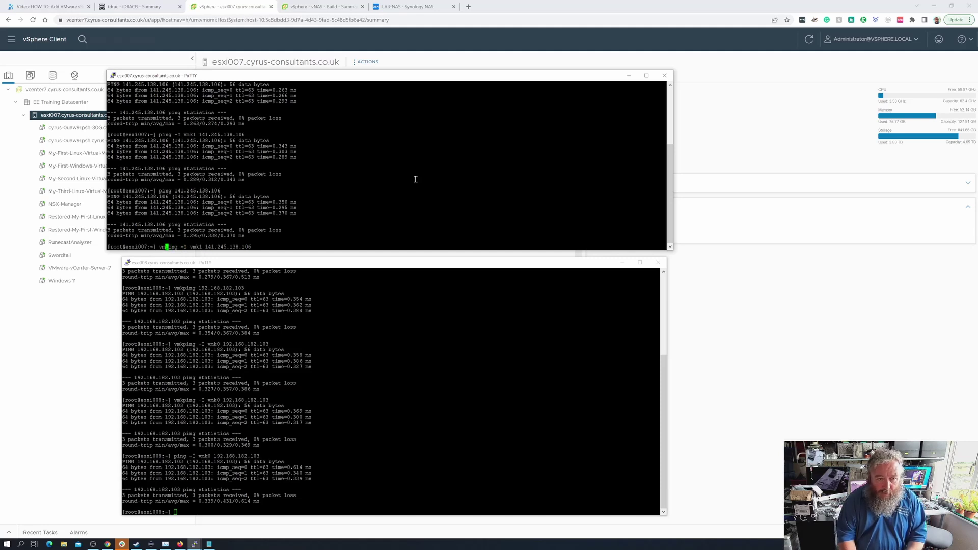
text(k)
key(Right)
key(Right)
key(Right)
key(Right)
key(Right)
key(Right)
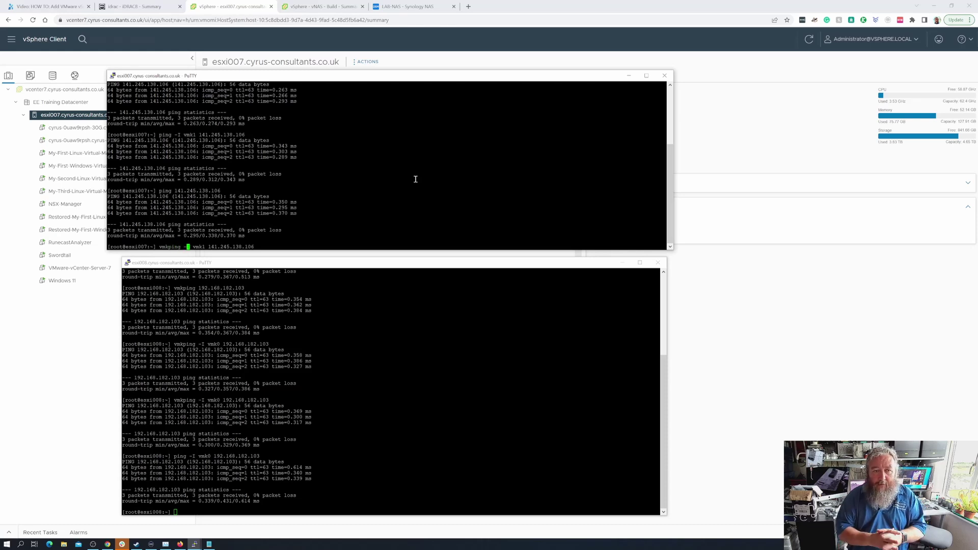
key(Right)
key(Right)
key(Right)
key(Right)
key(Right)
key(Right)
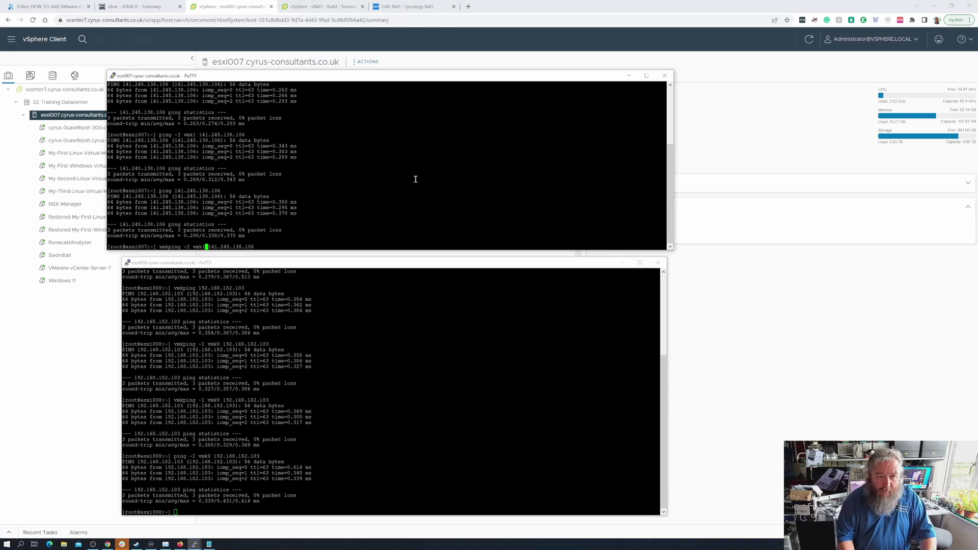
key(Left)
key(Left)
key(Left)
key(Left)
key(Right)
key(Right)
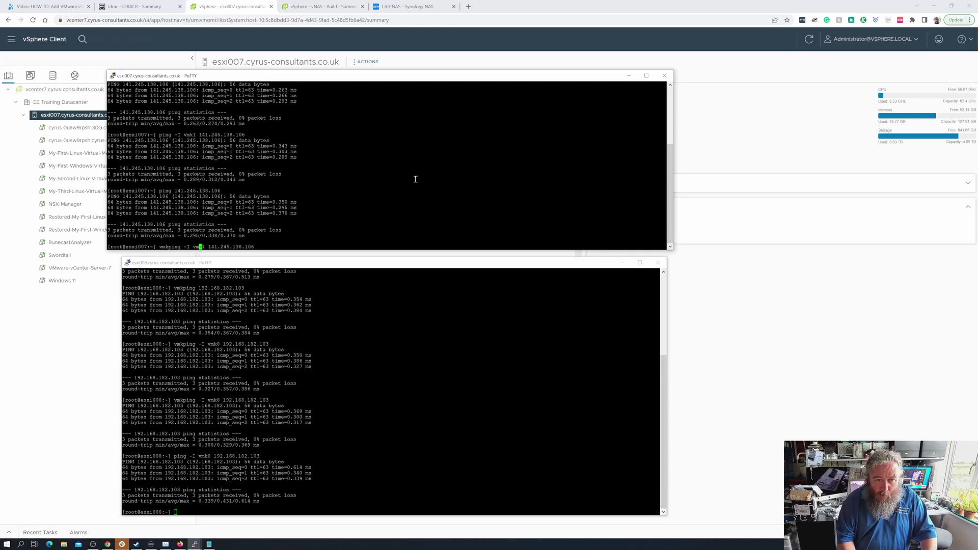
key(Right)
key(Right)
key(Right)
key(Right)
key(Right)
key(Right)
key(Right)
key(Right)
key(Right)
key(Right)
key(Right)
key(Right)
key(Right)
key(Right)
key(Right)
key(Right)
key(Right)
key(Right)
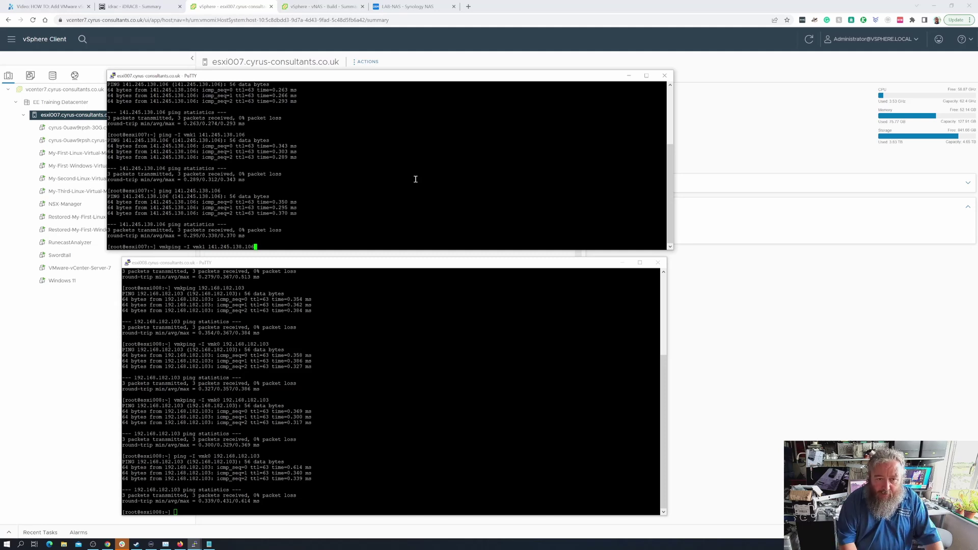
key(Return)
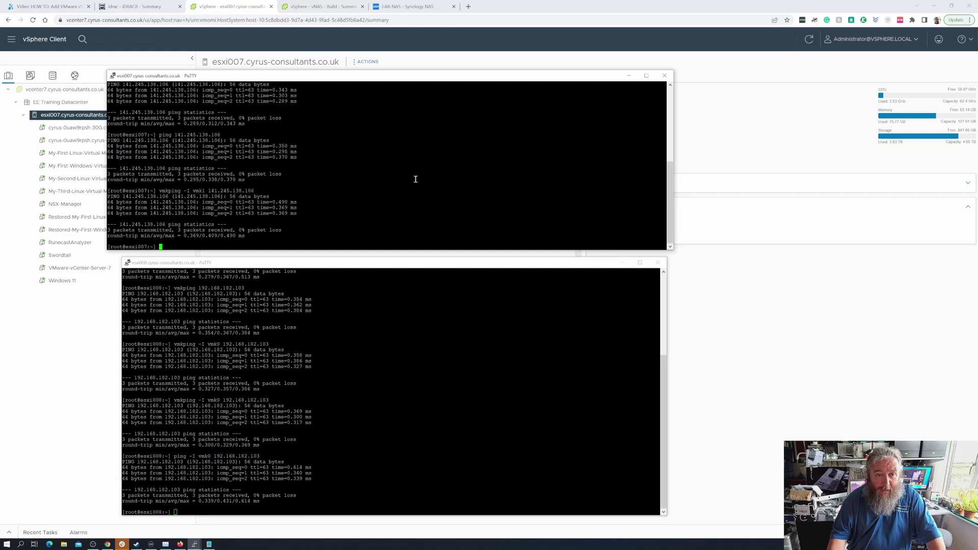
In the esxi008 session, recall the earlier VMkernel ping and run vmkping -I vmk0 192.168.182.103.
click(419, 459)
key(Up)
key(Up)
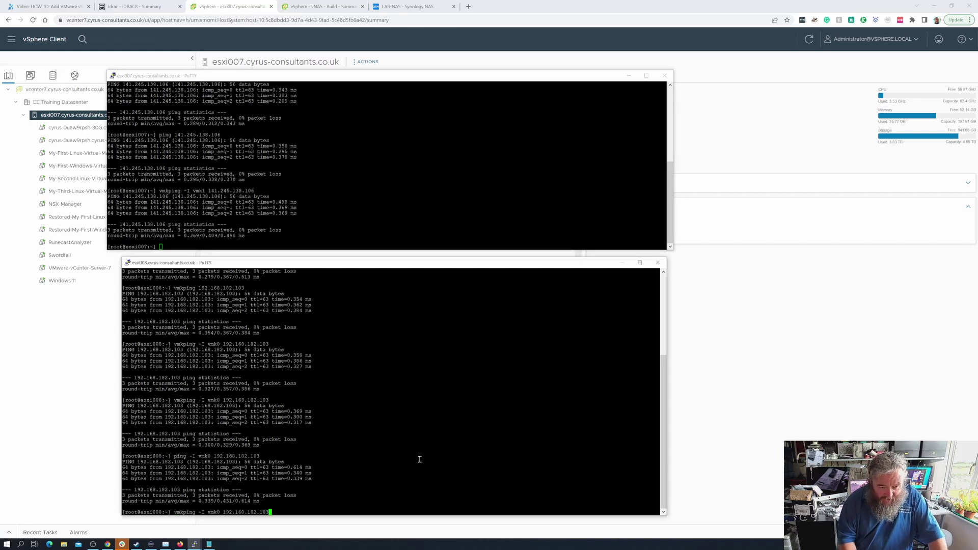
key(Left)
key(Left)
key(Left)
key(Left)
key(Left)
key(Left)
key(Left)
key(Left)
key(Left)
key(Left)
key(Left)
key(Left)
key(Left)
key(Left)
key(Left)
key(Left)
key(Left)
key(Left)
key(Left)
key(Left)
key(Left)
key(Left)
key(Left)
key(Left)
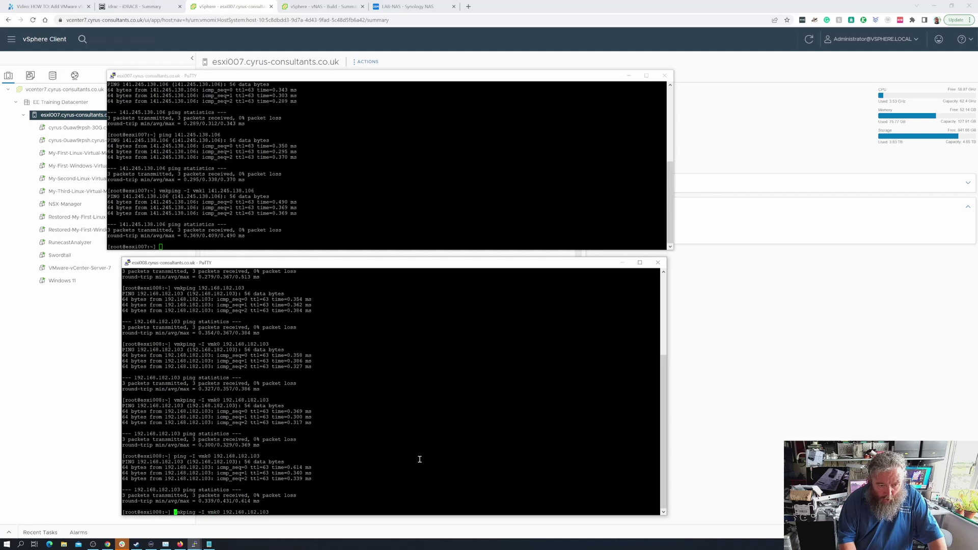
key(Right)
key(Right)
key(Right)
key(Right)
key(Right)
key(Right)
key(Right)
key(Right)
key(Right)
key(Right)
key(Right)
key(Right)
key(Right)
key(Right)
key(Right)
key(Right)
key(Right)
key(Right)
key(Right)
key(Right)
key(Right)
key(Right)
key(Right)
key(Right)
key(Right)
key(Right)
key(Right)
key(Right)
key(Right)
key(Right)
key(Right)
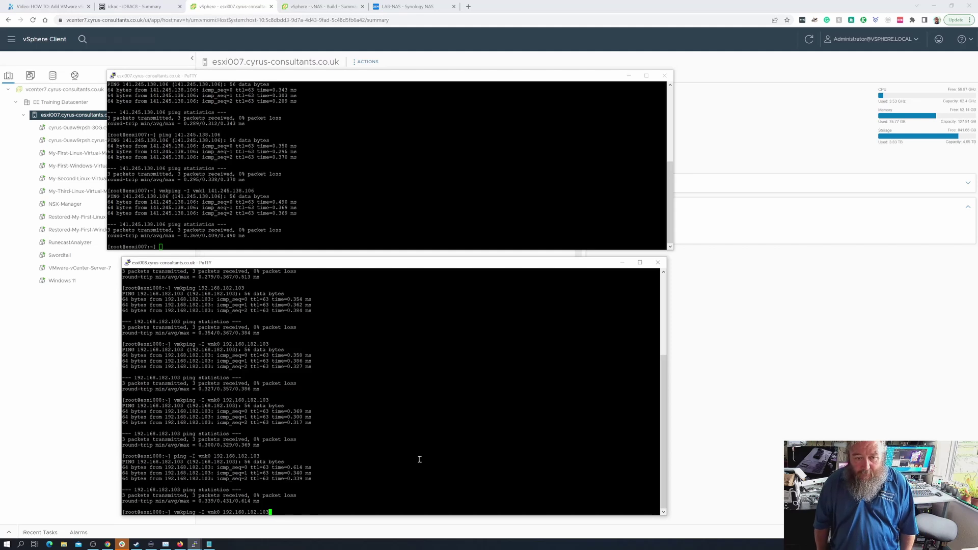
key(Return)
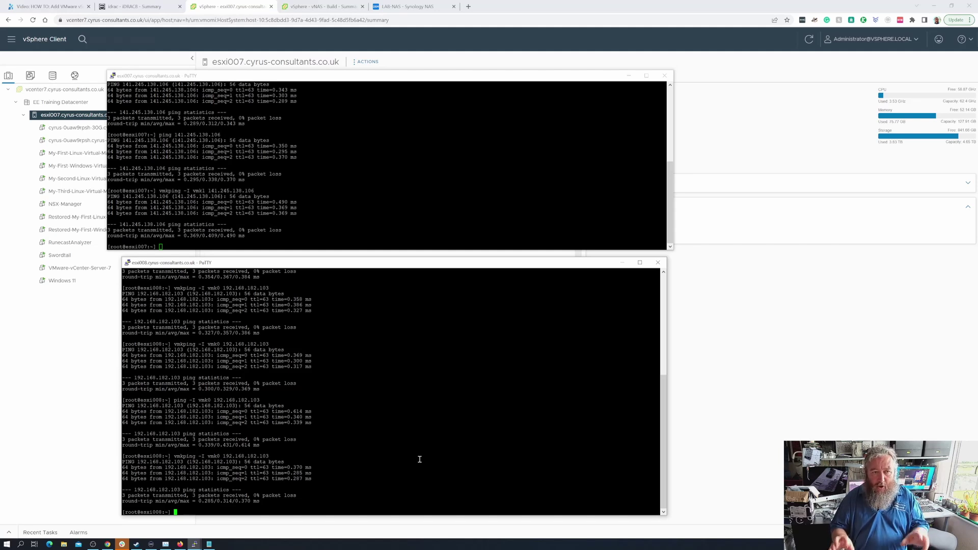
Switch to the vSphere Client in the browser and start the Migrate wizard for the vNAS - Build virtual machine.
click(763, 430)
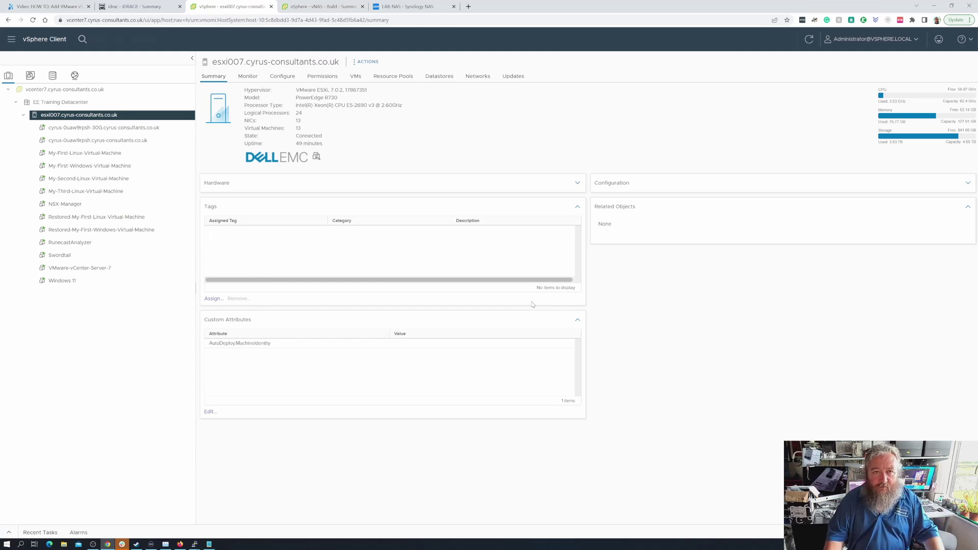
click(315, 10)
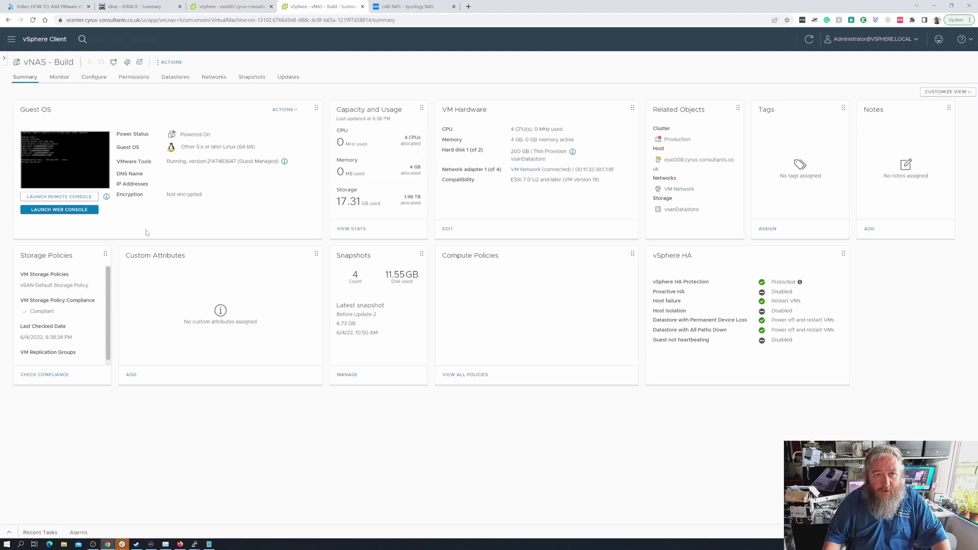
click(171, 62)
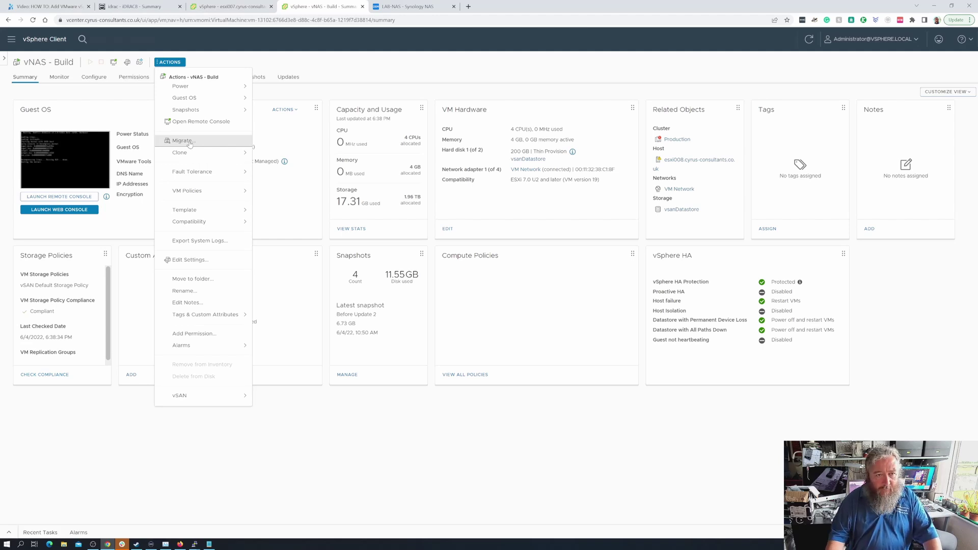
click(183, 140)
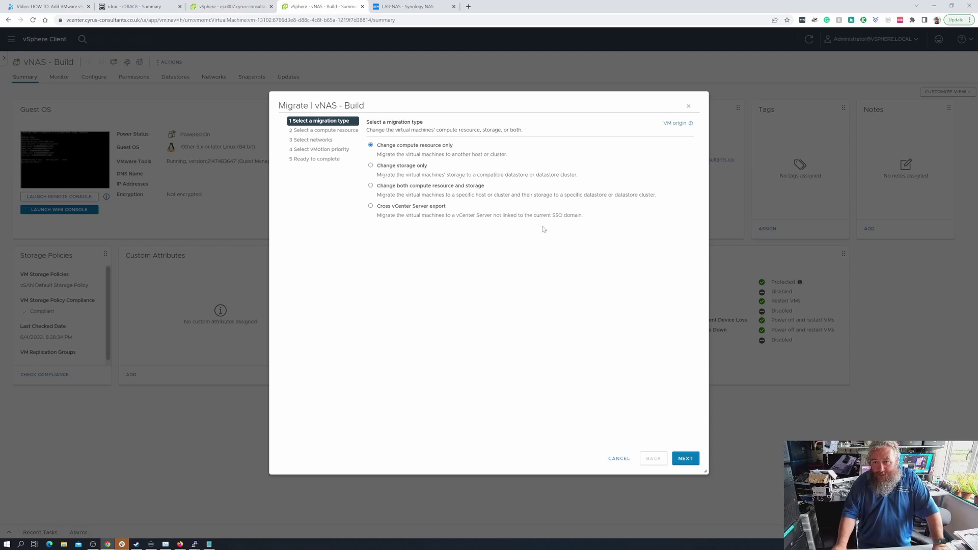
Set the migration type to Cross vCenter Server export with VMs kept on the source vCenter Server, and continue to the target selection.
click(428, 209)
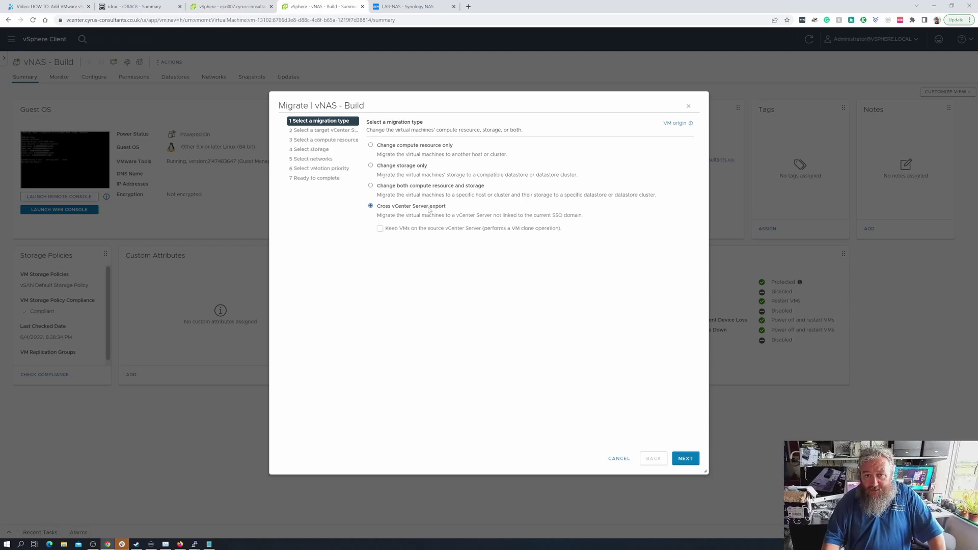
click(392, 232)
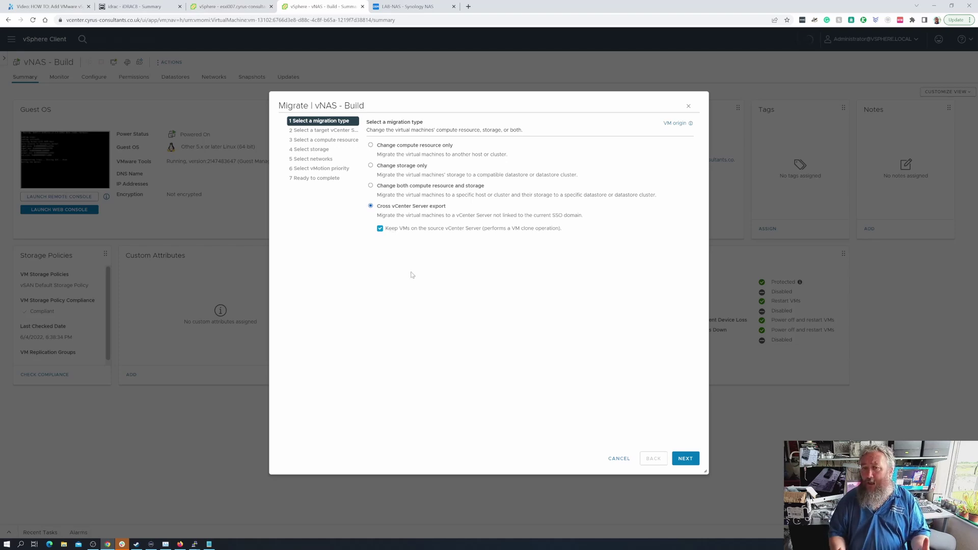
click(408, 230)
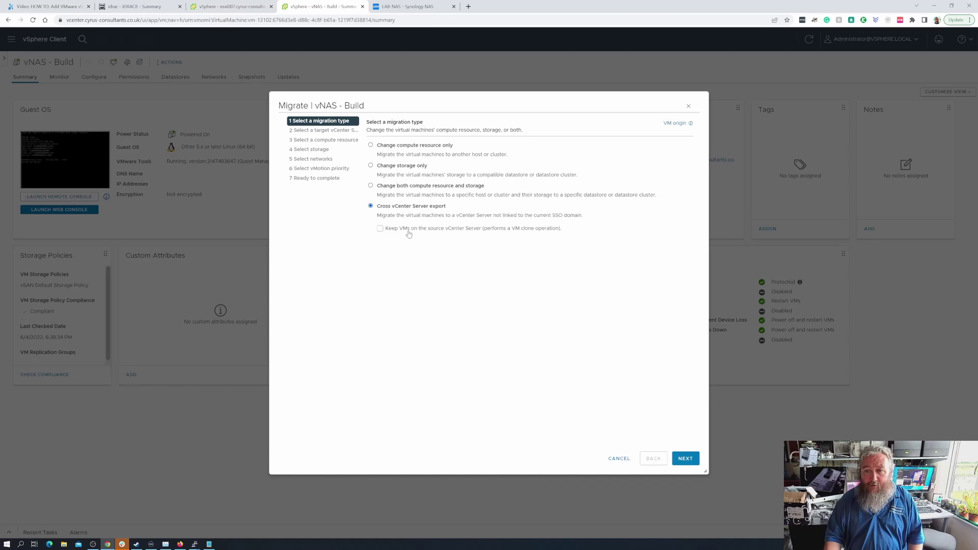
click(408, 234)
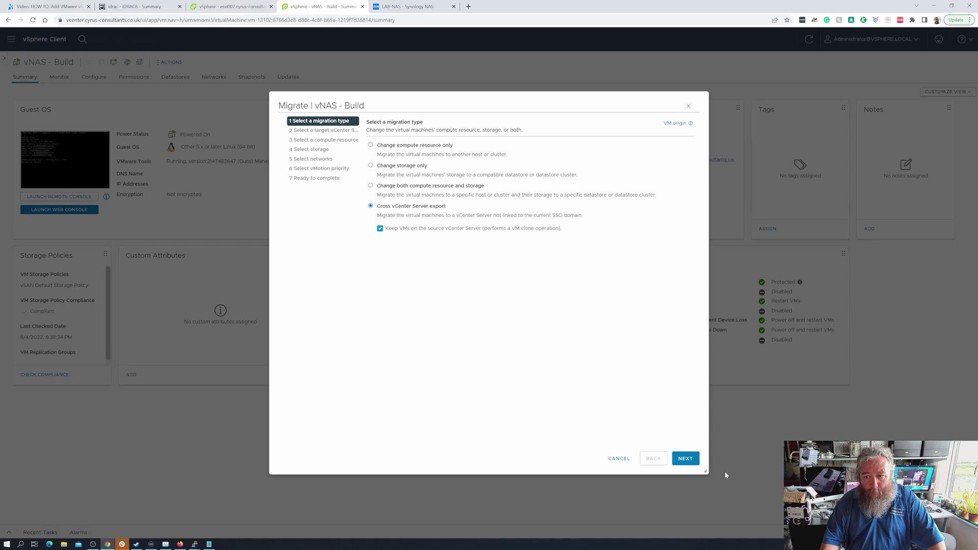
click(684, 458)
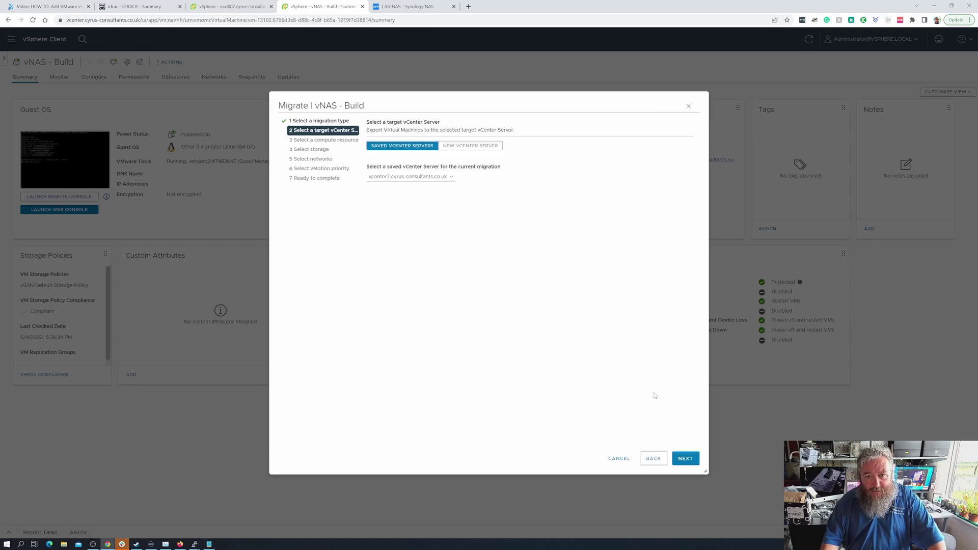
Choose a new vCenter Server as the target and enter the address vcenter7.cyrus-consultants.co.uk.
click(476, 148)
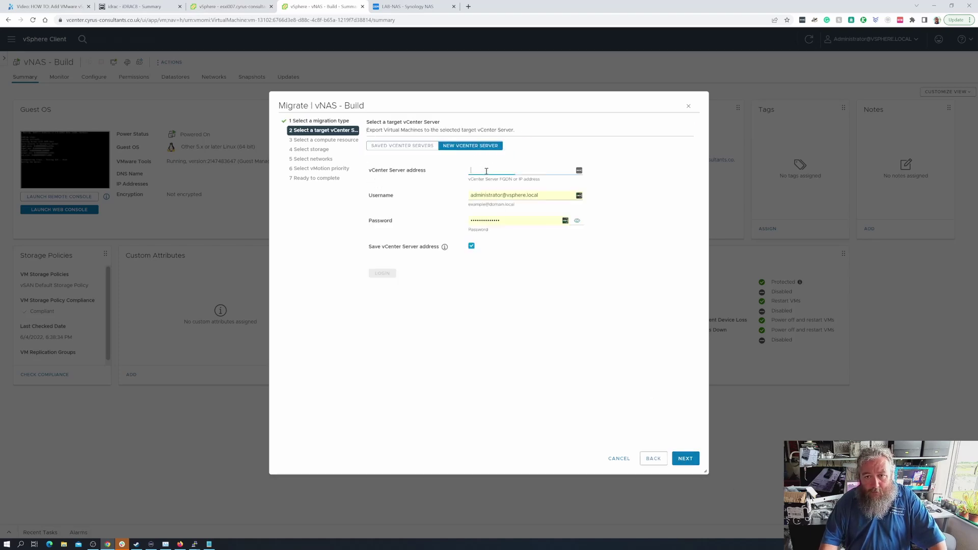
text(vcenter)
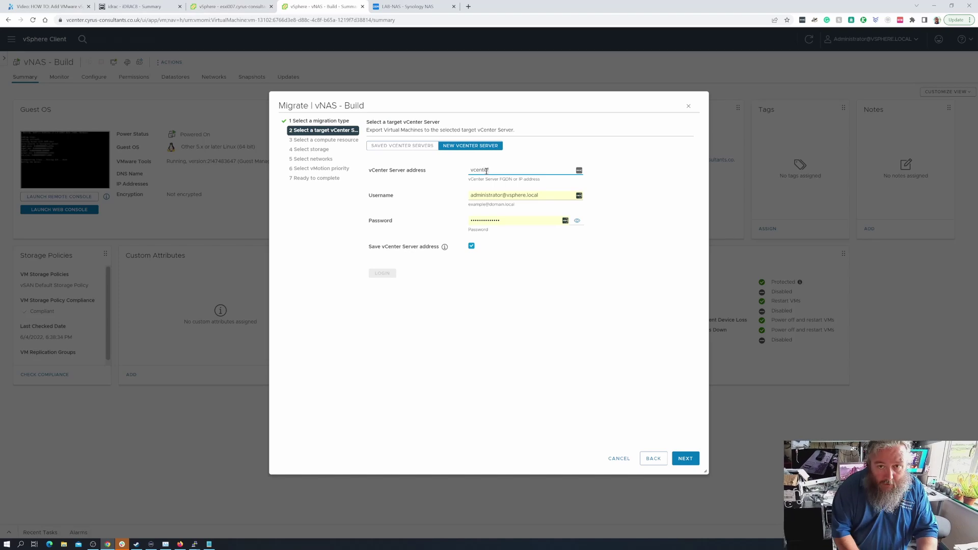
text(7.cyrus-)
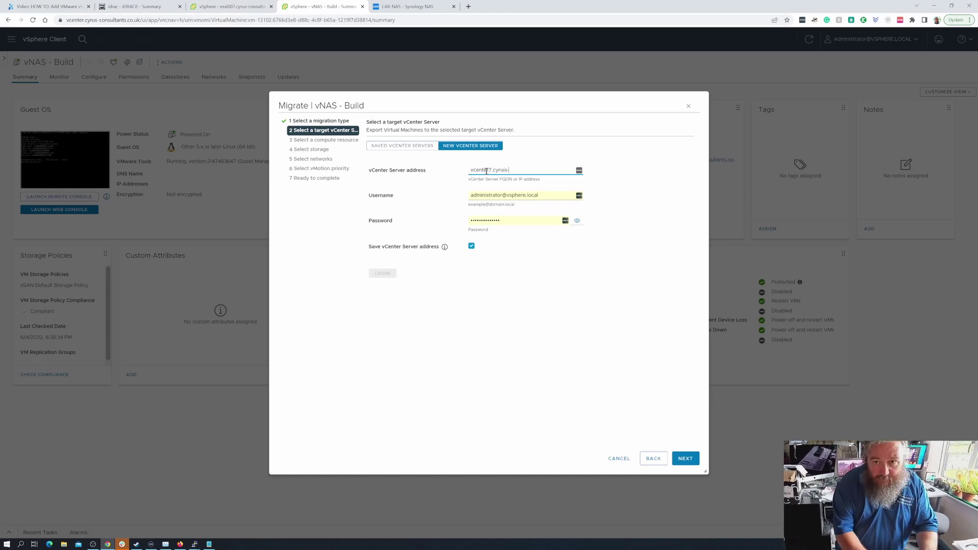
text(co)
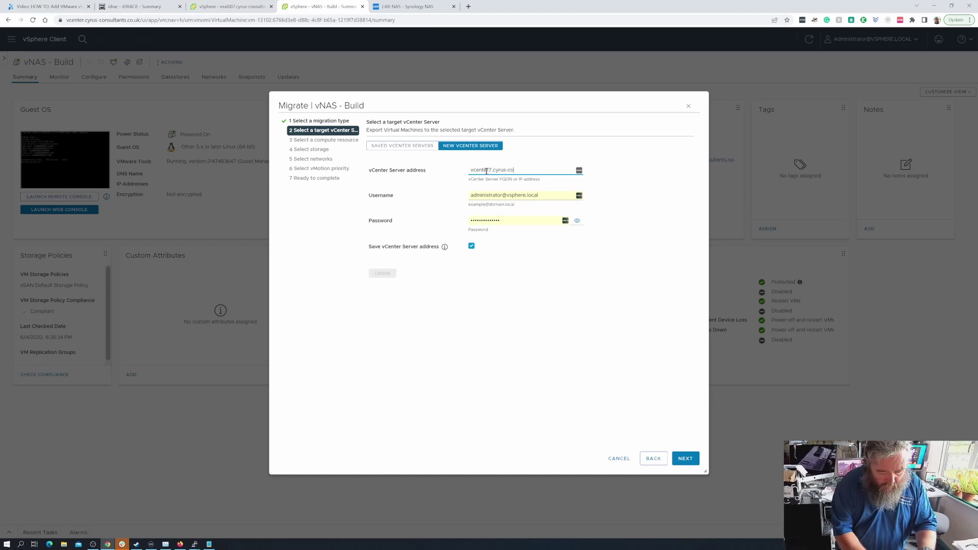
text(nsultants.co.)
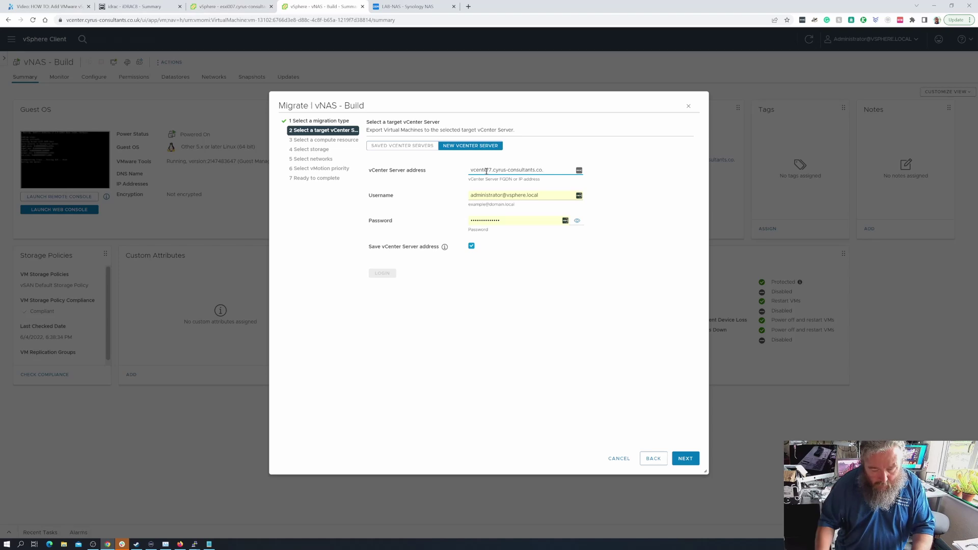
text(uk)
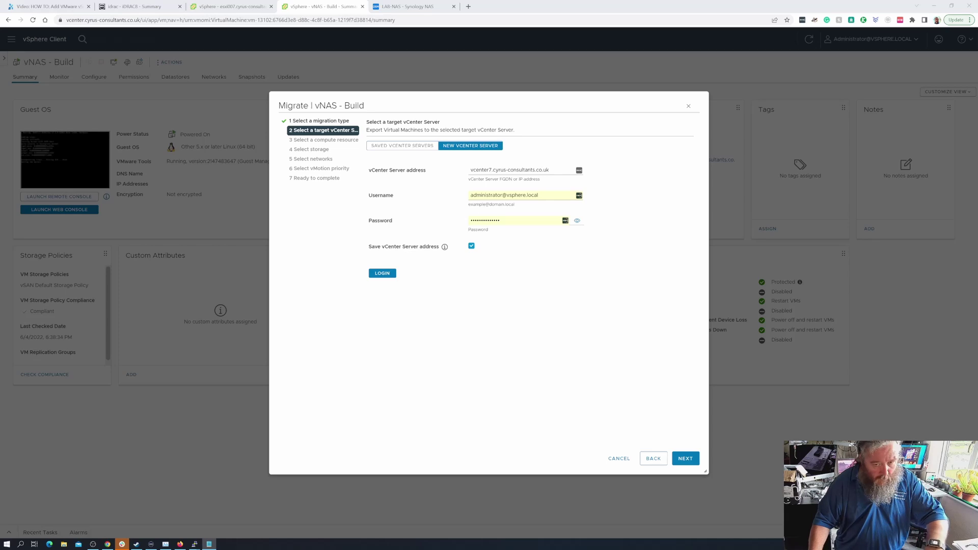
Replace the target vCenter's password, keep saving of the server address enabled, log in and decline storing the account in the password manager.
click(511, 220)
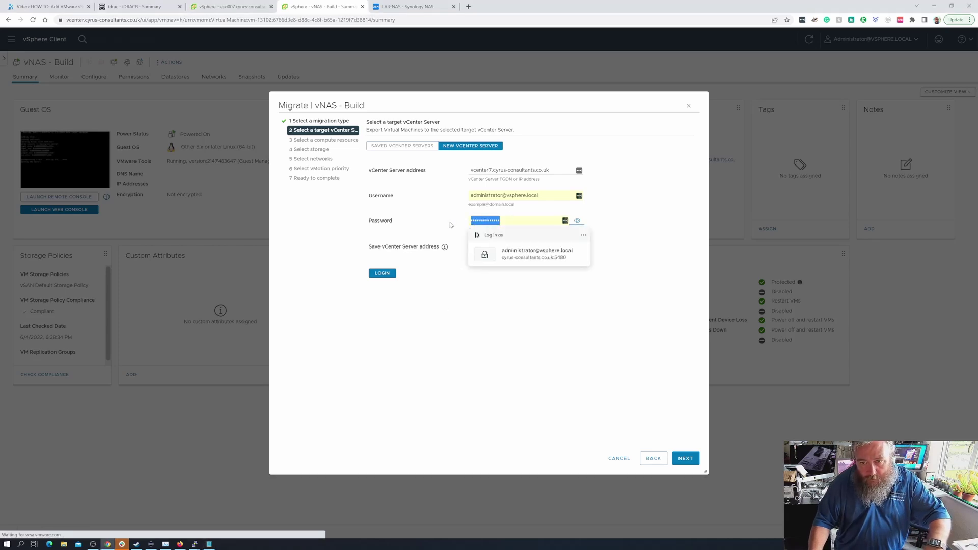
click(474, 254)
click(471, 246)
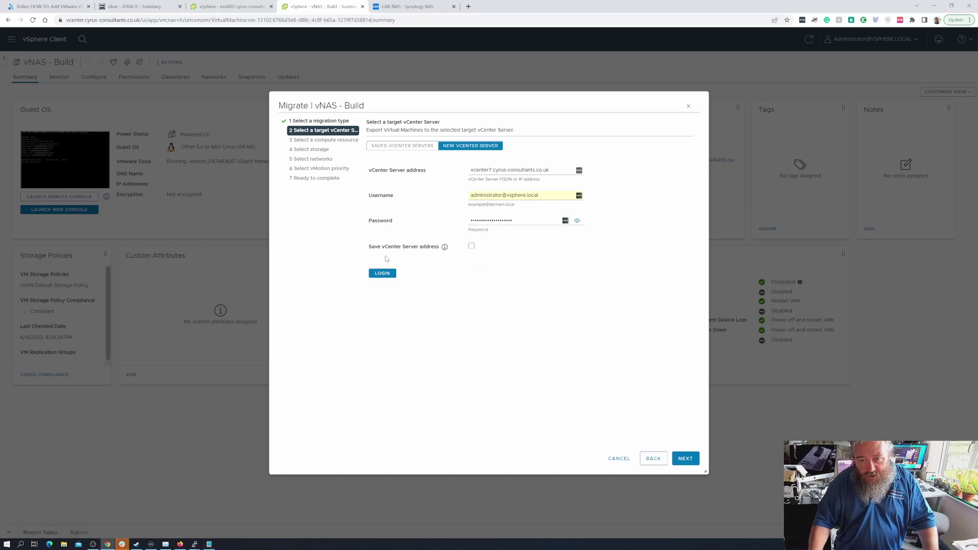
click(471, 247)
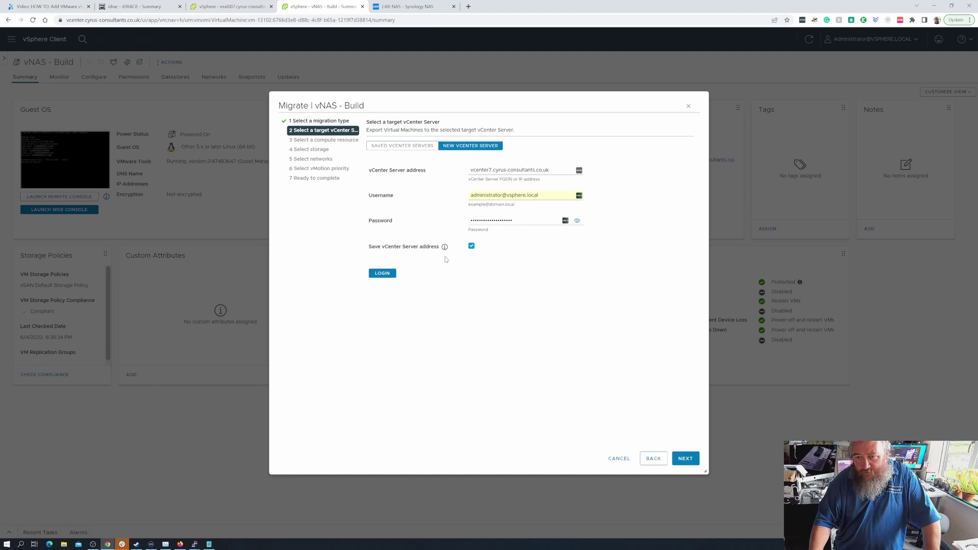
click(383, 275)
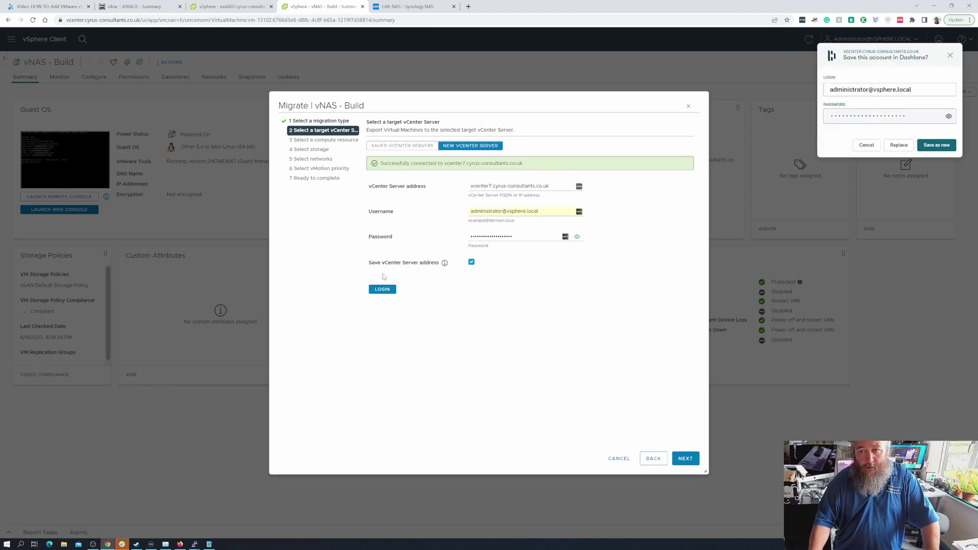
click(866, 147)
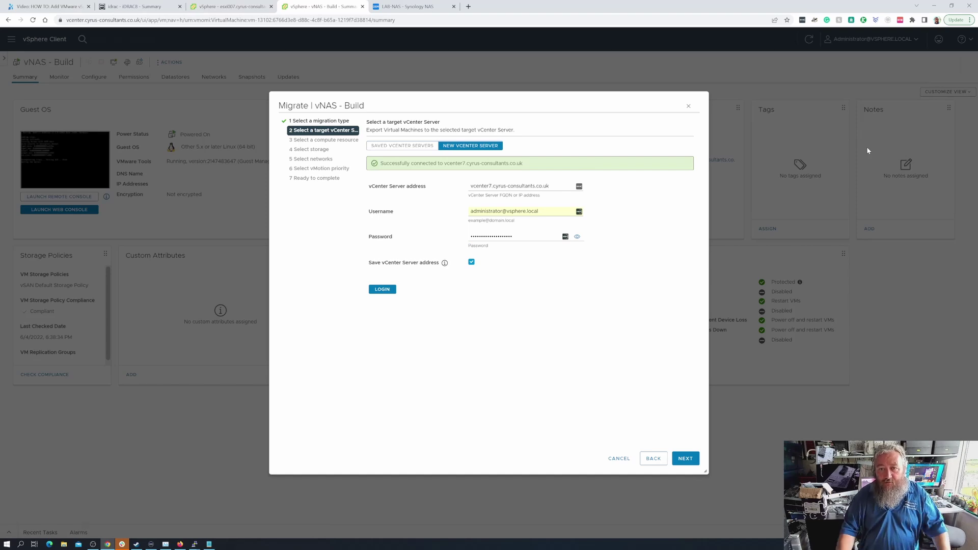
View the esxi007 host in the vcenter7 inventory, return to the vNAS - Build migration and proceed to the compute resource selection.
click(231, 7)
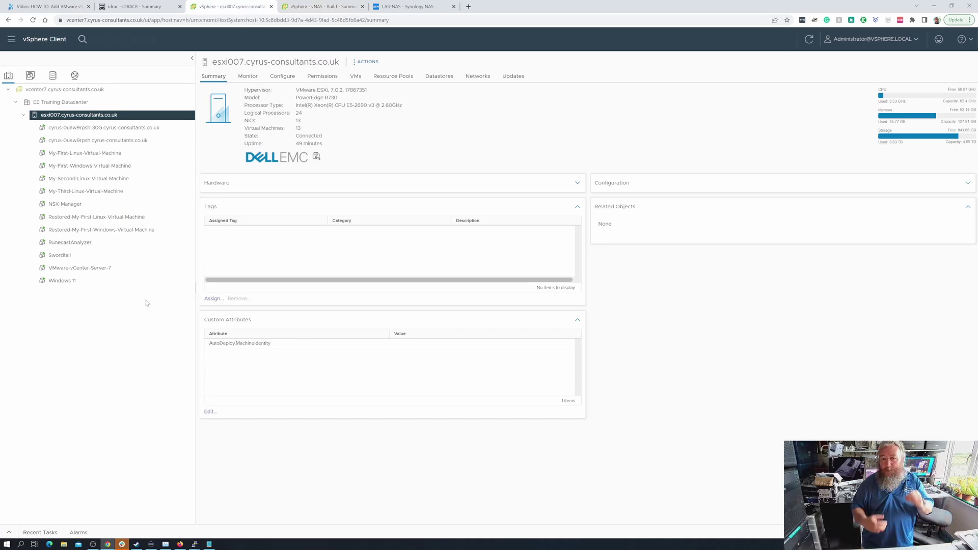
click(321, 7)
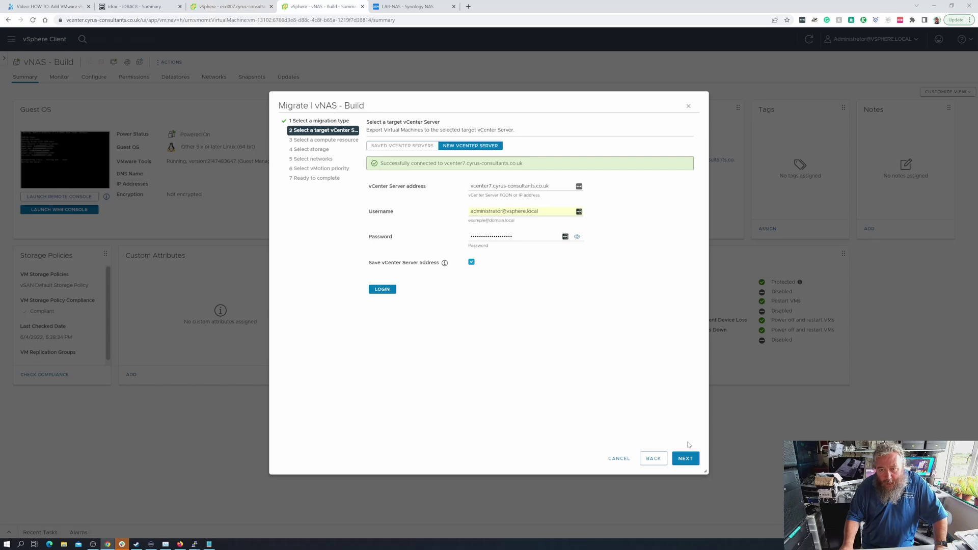
click(685, 458)
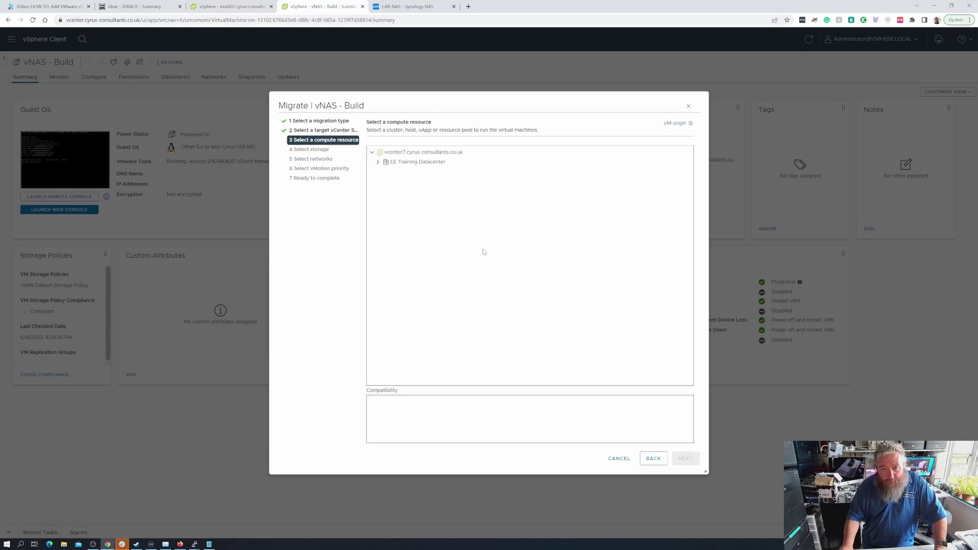
Try esxi007.cyrus-consultants.co.uk in EE Training Datacenter as the compute resource, review its compatibility details and cancel the migration.
click(415, 164)
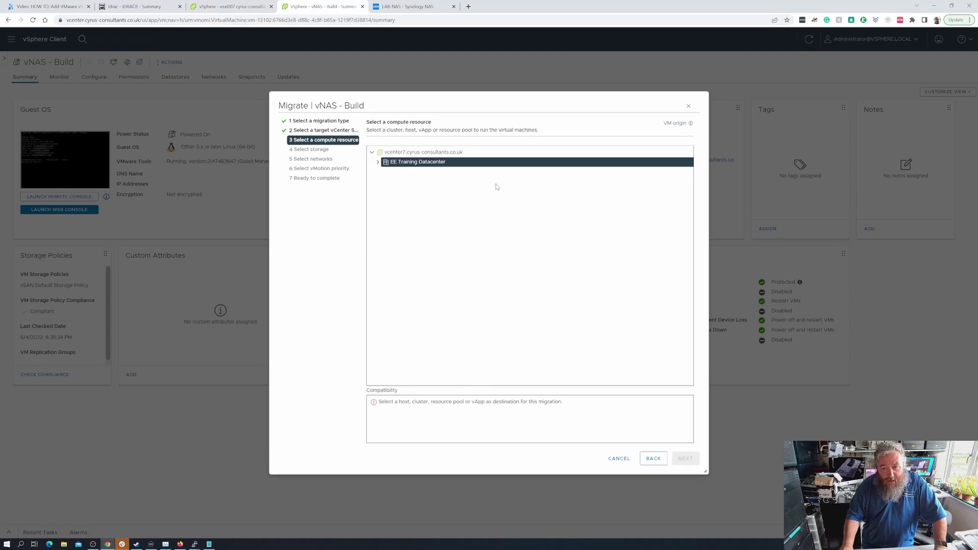
click(378, 162)
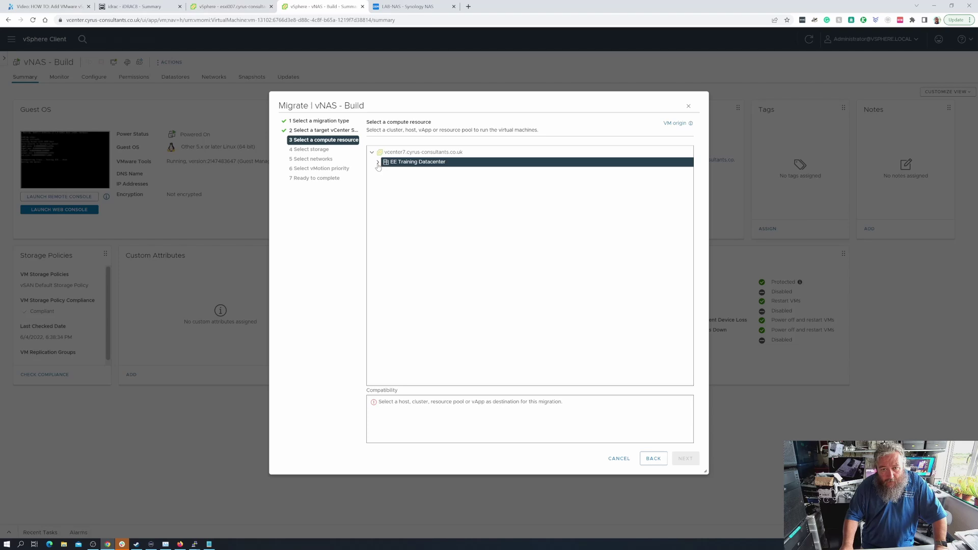
click(415, 172)
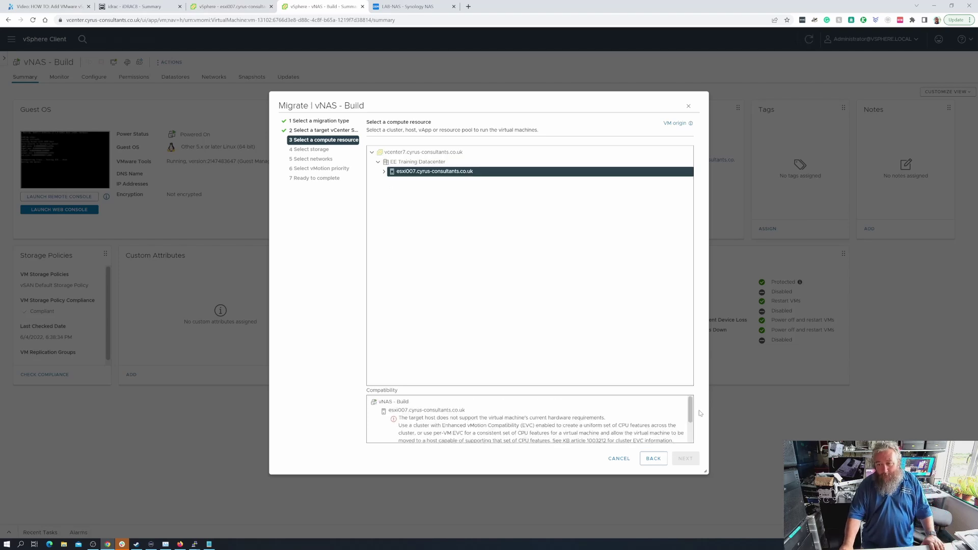
drag(691, 411, 691, 418)
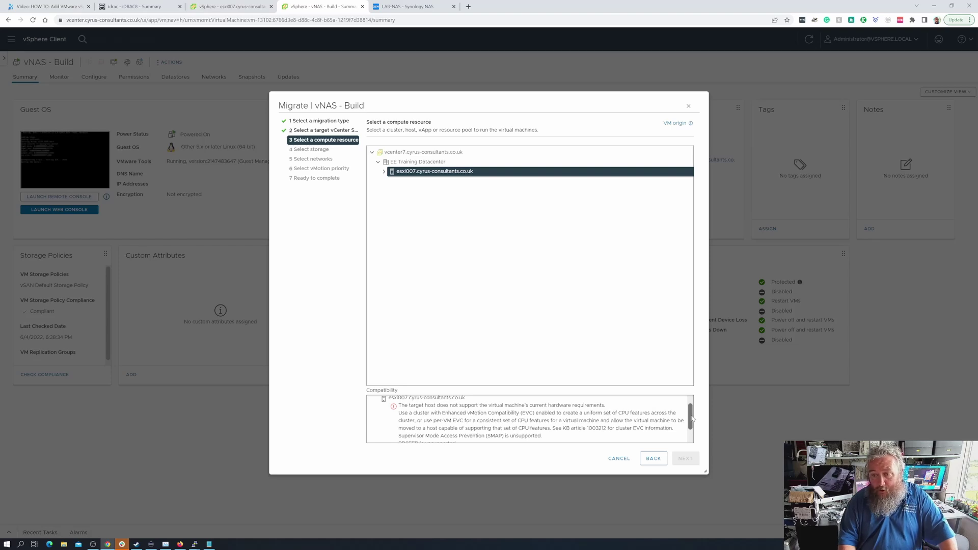
drag(692, 418, 693, 435)
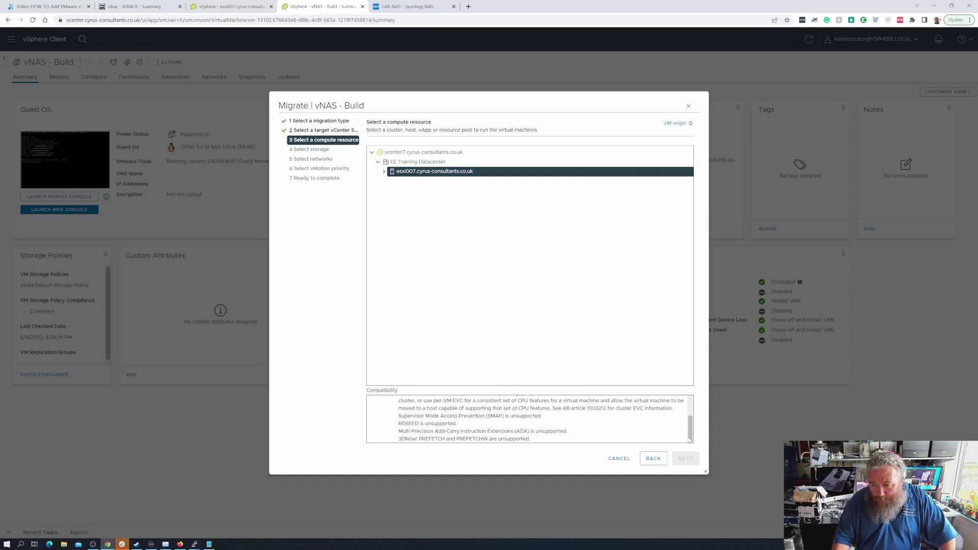
click(619, 459)
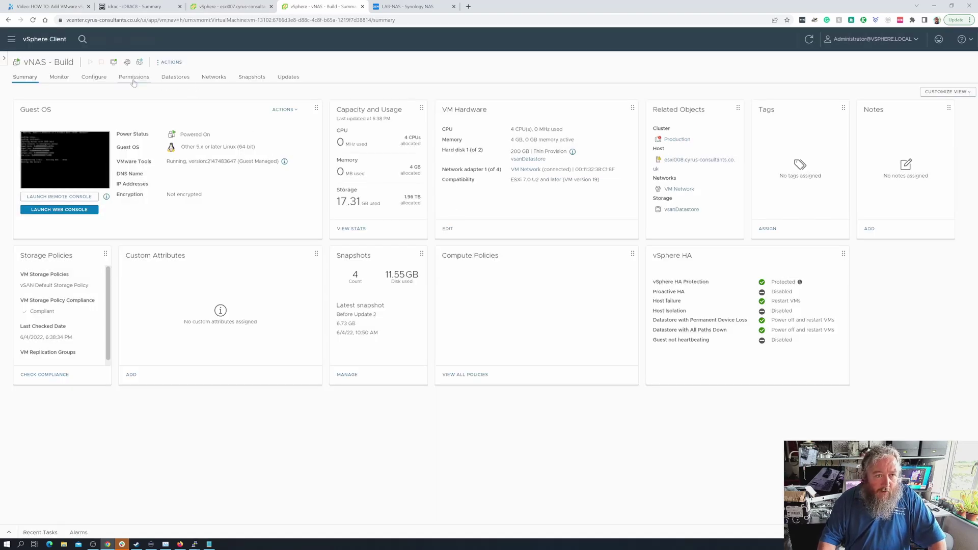
Check the VMware EVC settings of the vNAS - Build VM, and shut down the LAB-NAS system from its Synology web interface.
click(94, 80)
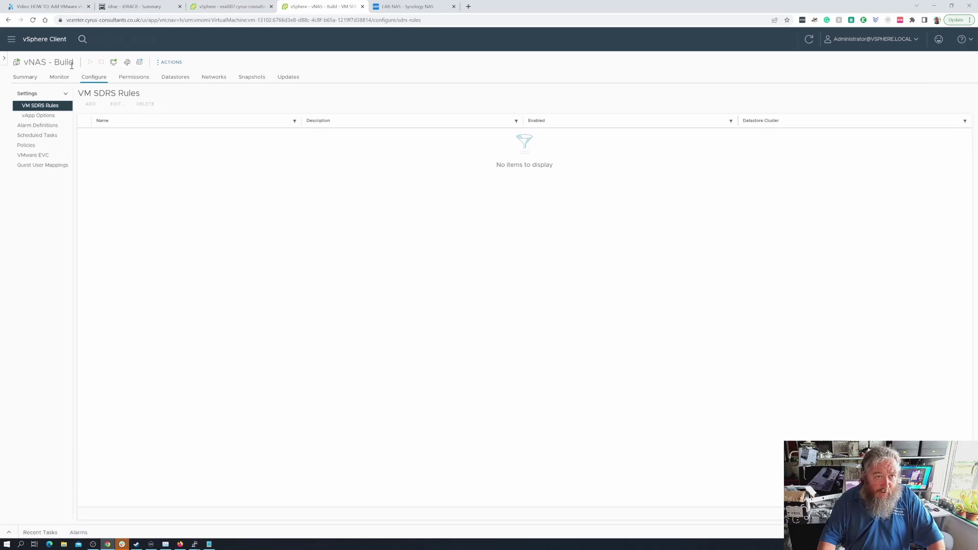
click(42, 156)
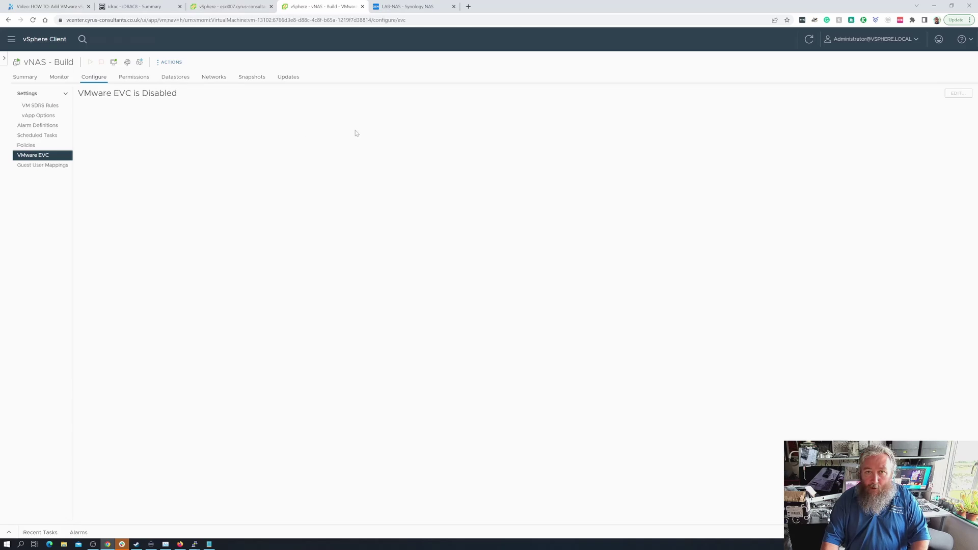
click(411, 7)
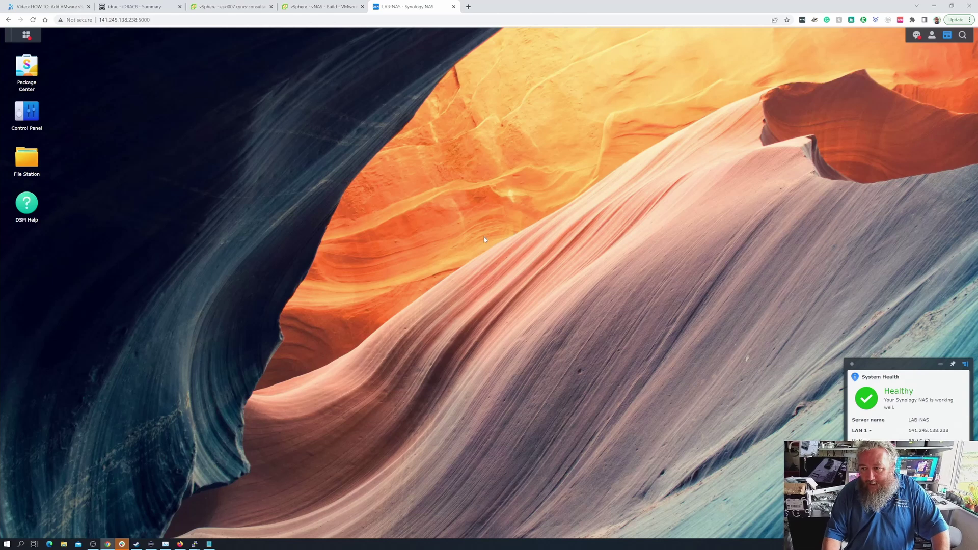
click(932, 35)
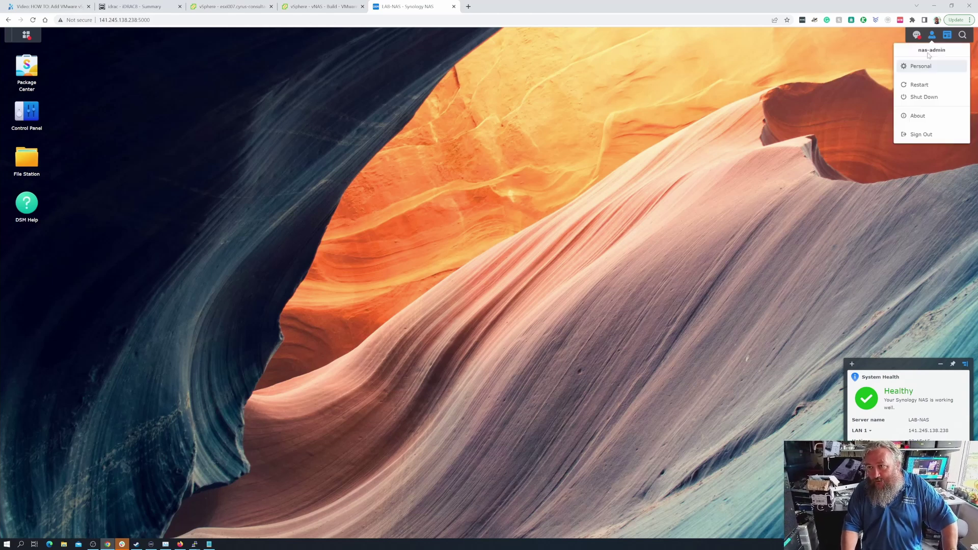
click(923, 97)
click(557, 294)
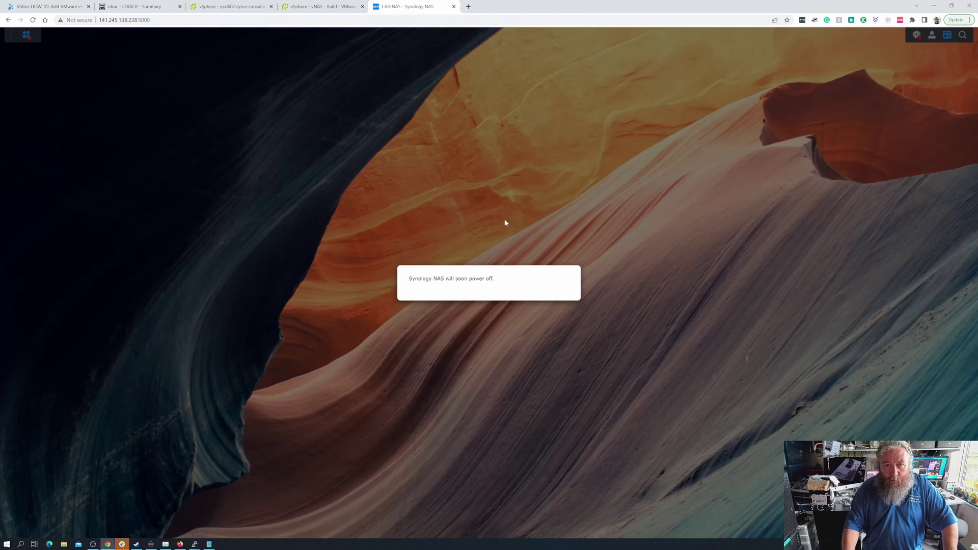
Return to the vNAS - Build summary in vSphere and refresh it to check the VM's power status.
click(313, 7)
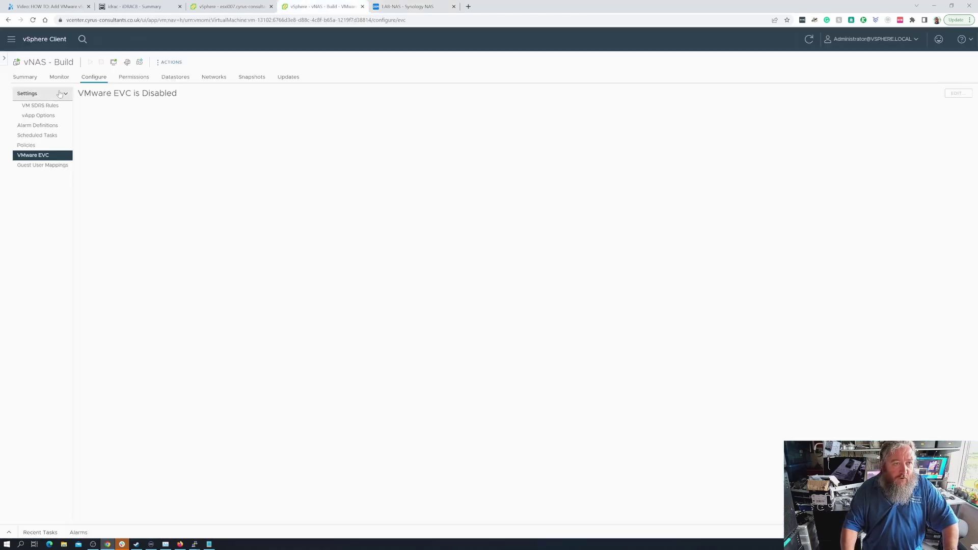
click(25, 77)
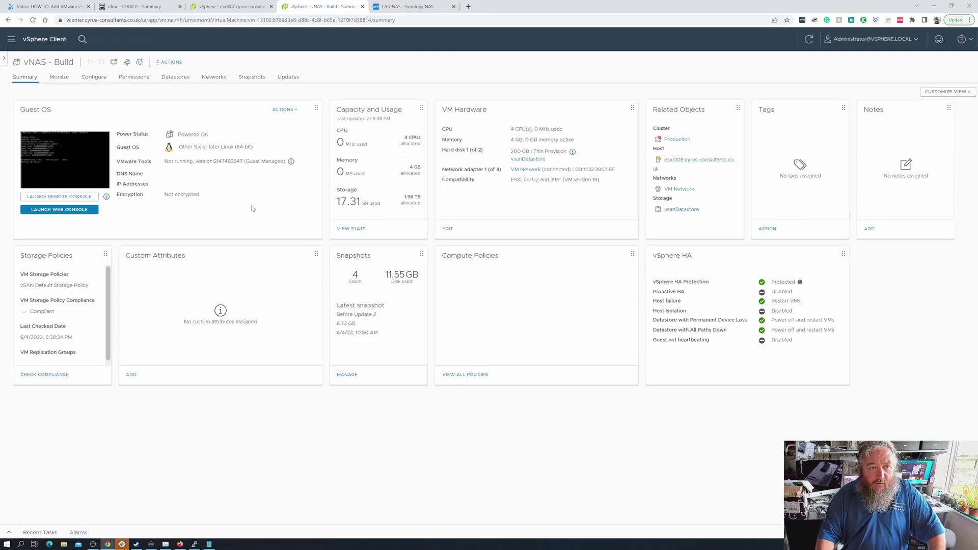
click(809, 41)
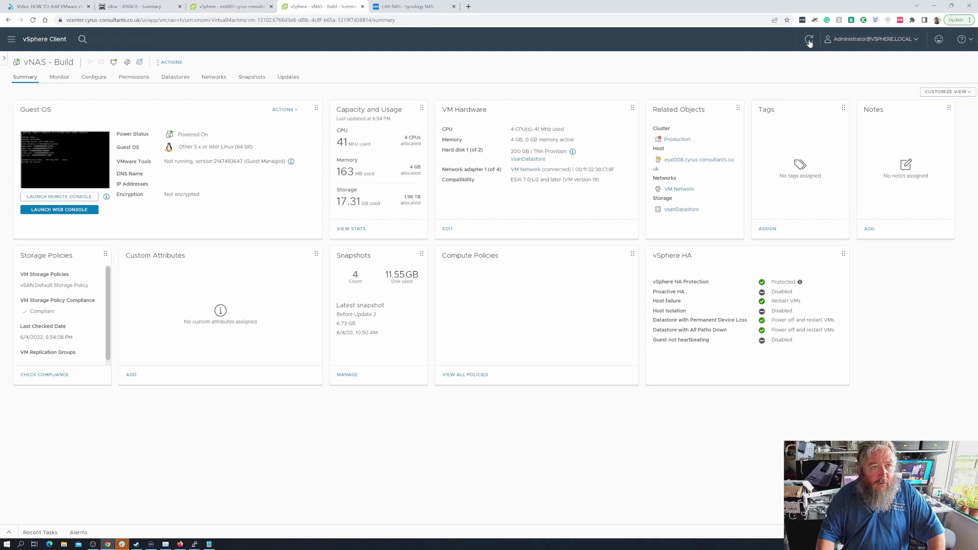
click(809, 41)
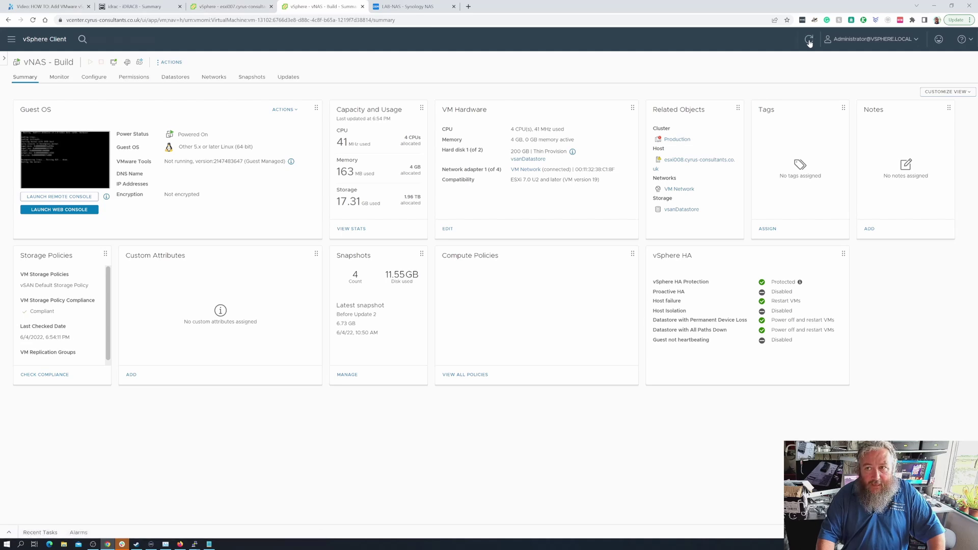
click(809, 41)
click(808, 42)
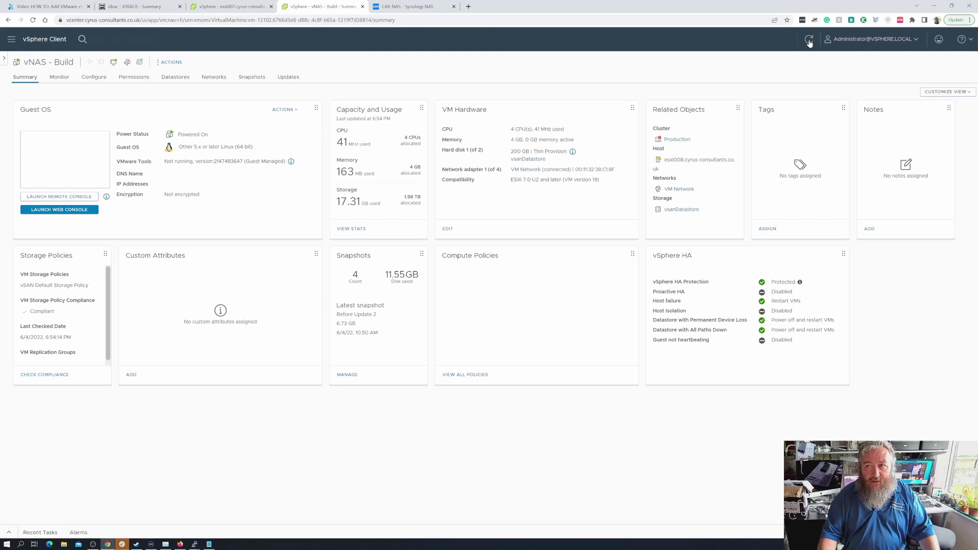
click(808, 42)
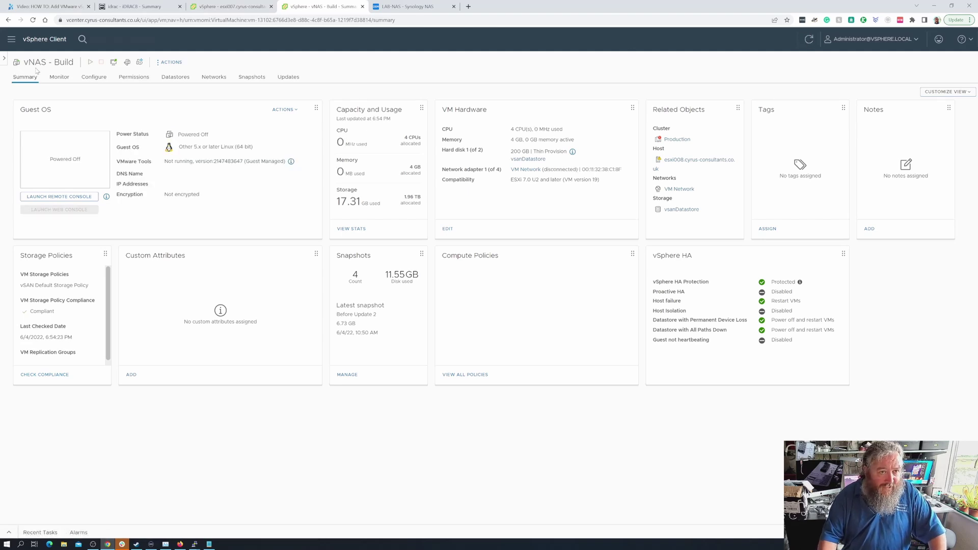
Enable VMware EVC for Intel hosts on vNAS - Build, with the CPU mode set to Intel "Sandy Bridge" Generation.
click(95, 80)
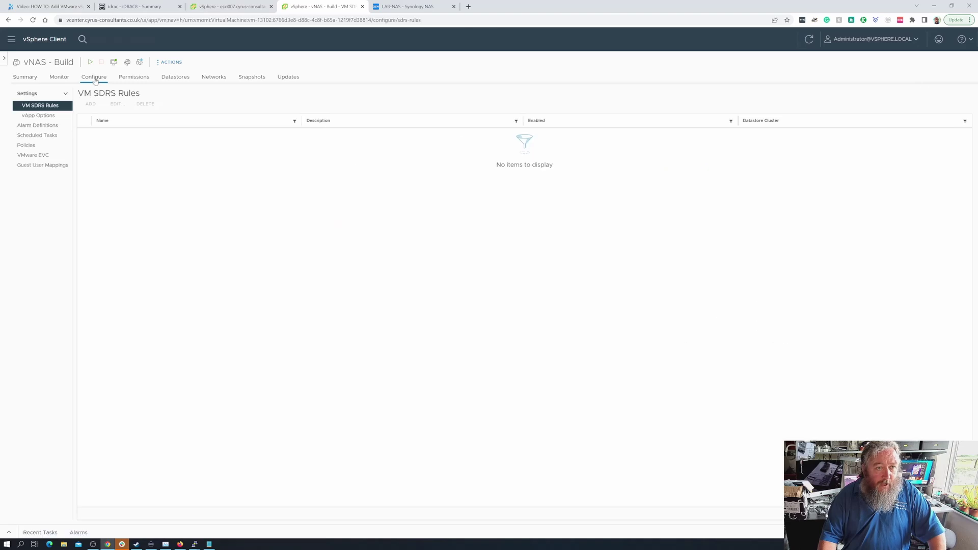
click(46, 155)
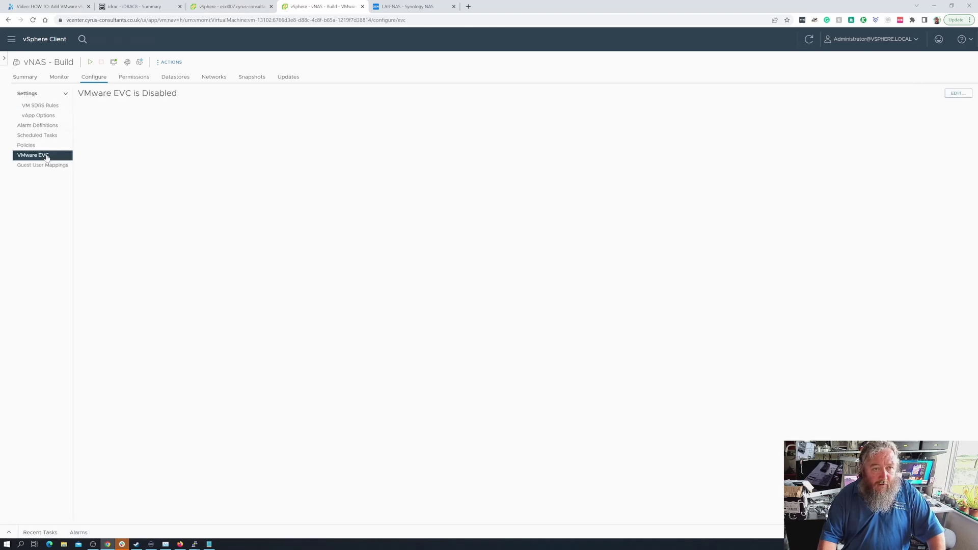
click(967, 94)
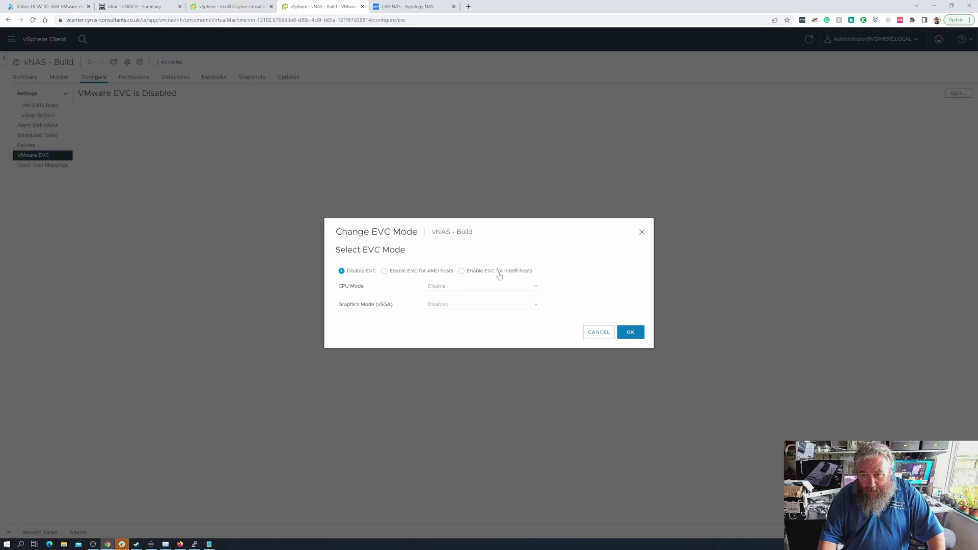
click(517, 277)
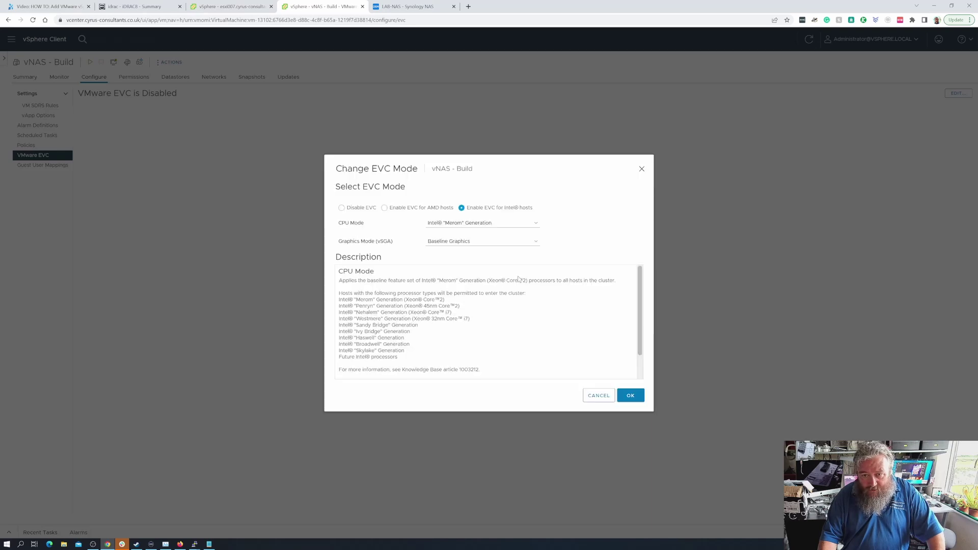
click(535, 227)
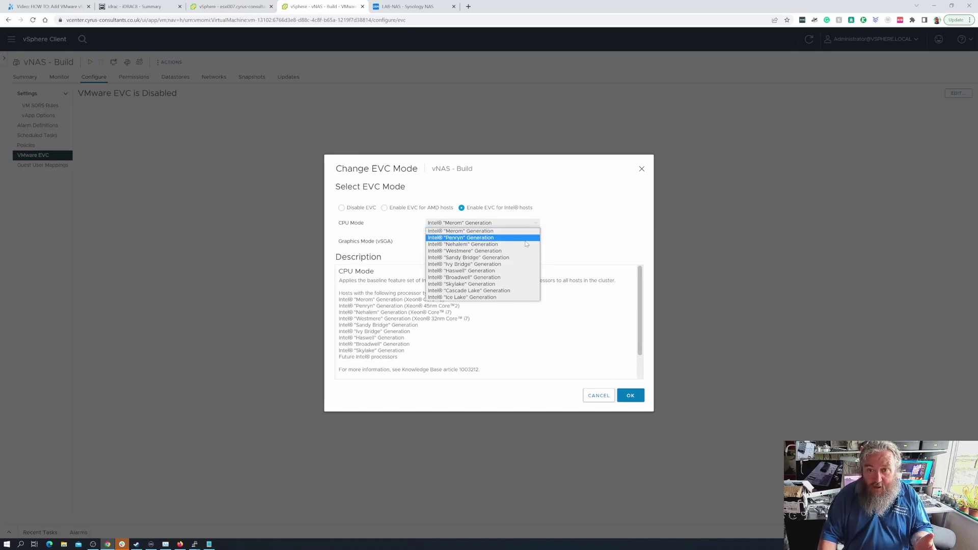
click(516, 257)
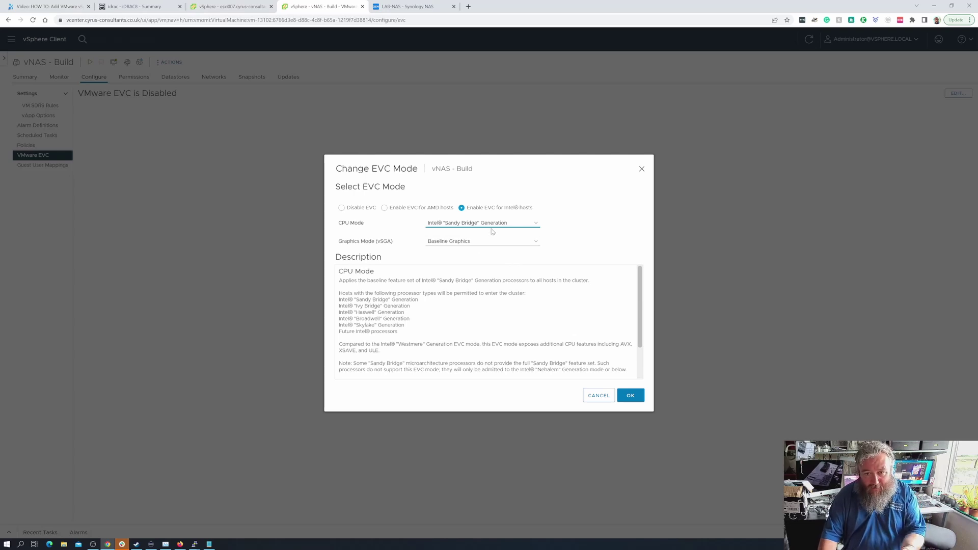
click(630, 396)
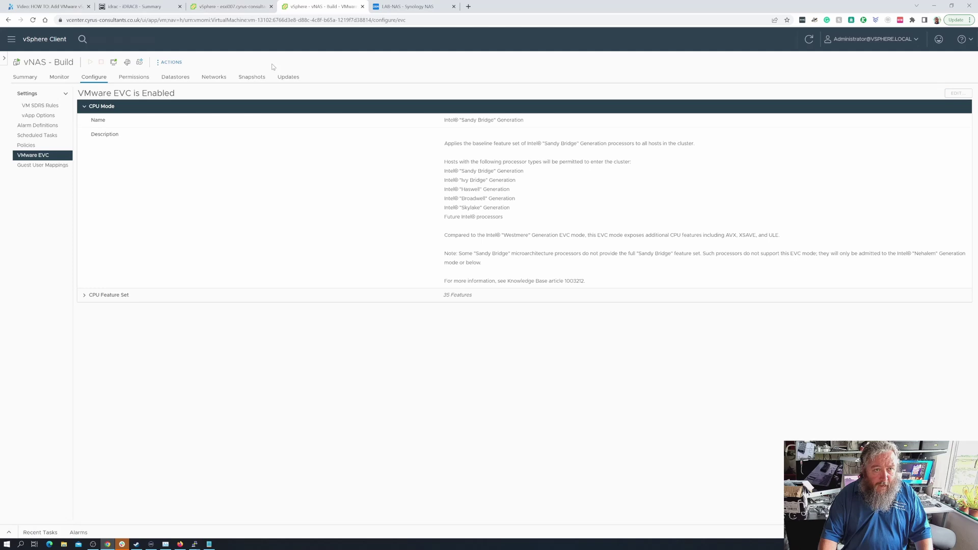
View the vNAS - Build summary, reload the LAB-NAS web page and sign in as nas-admin with the account password.
click(23, 77)
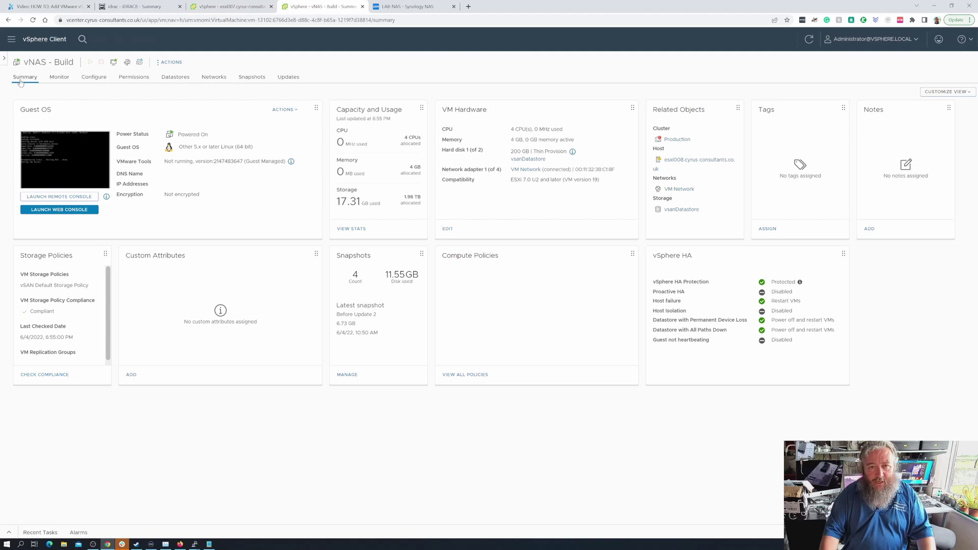
click(447, 13)
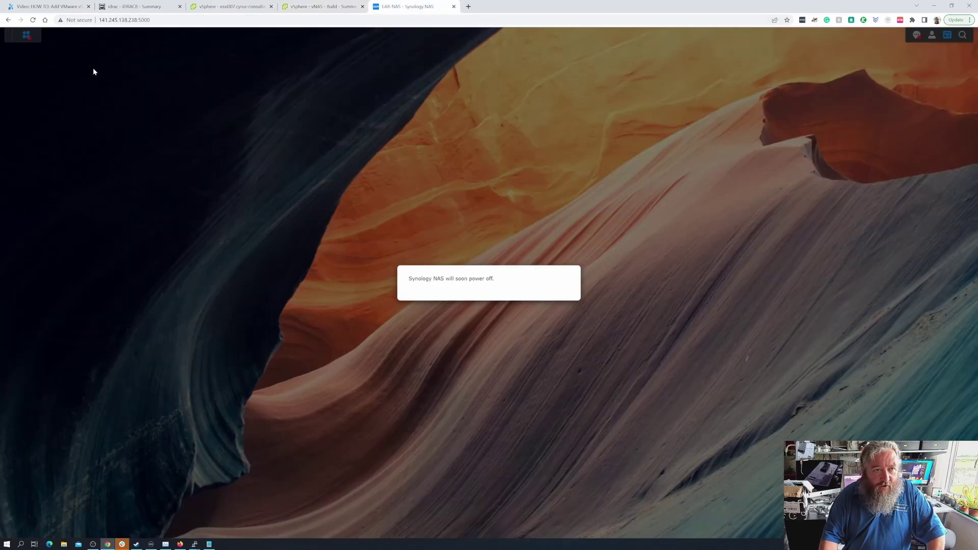
click(33, 20)
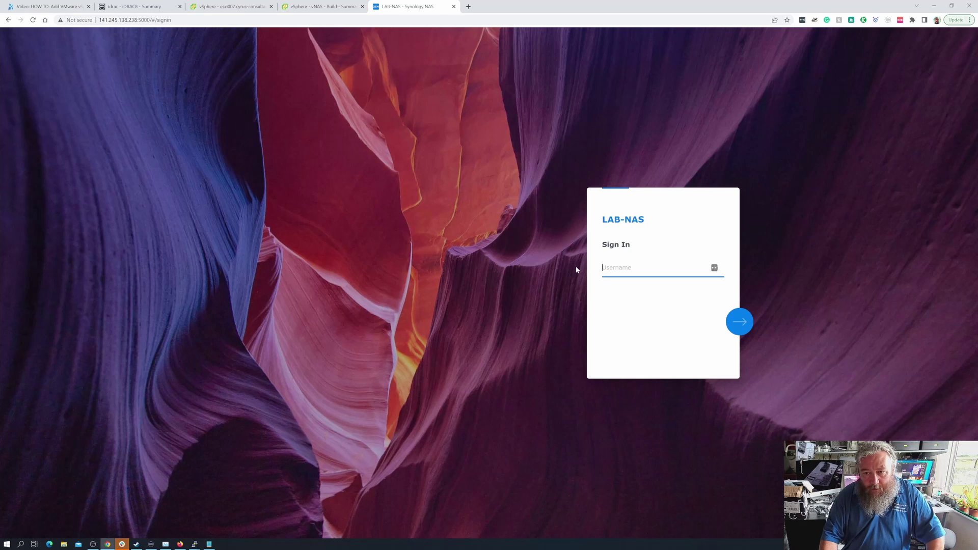
text(nas-adm)
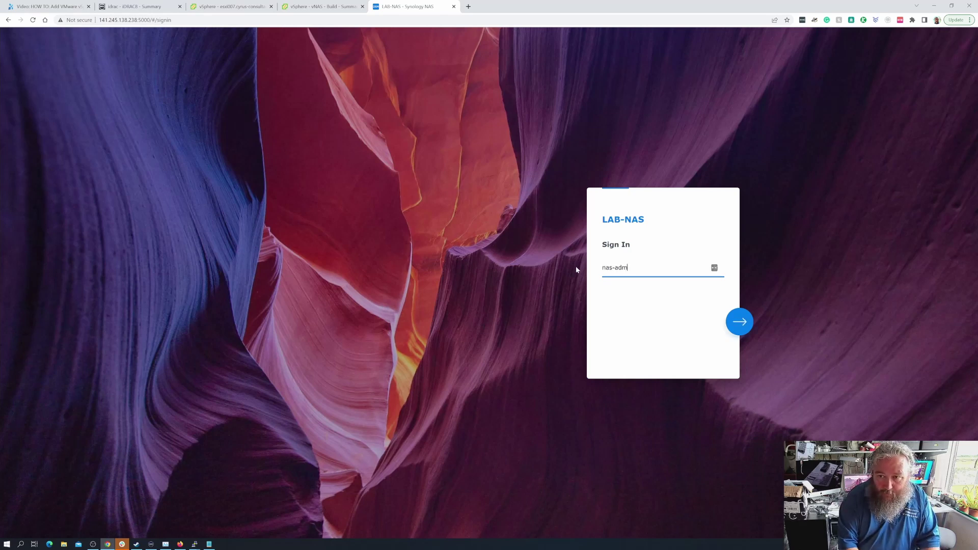
text(in)
key(Return)
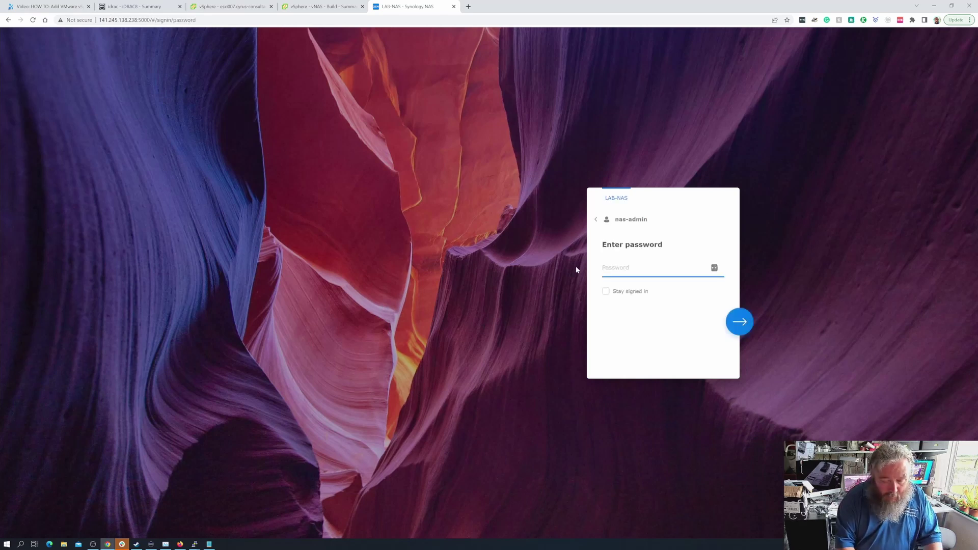
text(•••••••••)
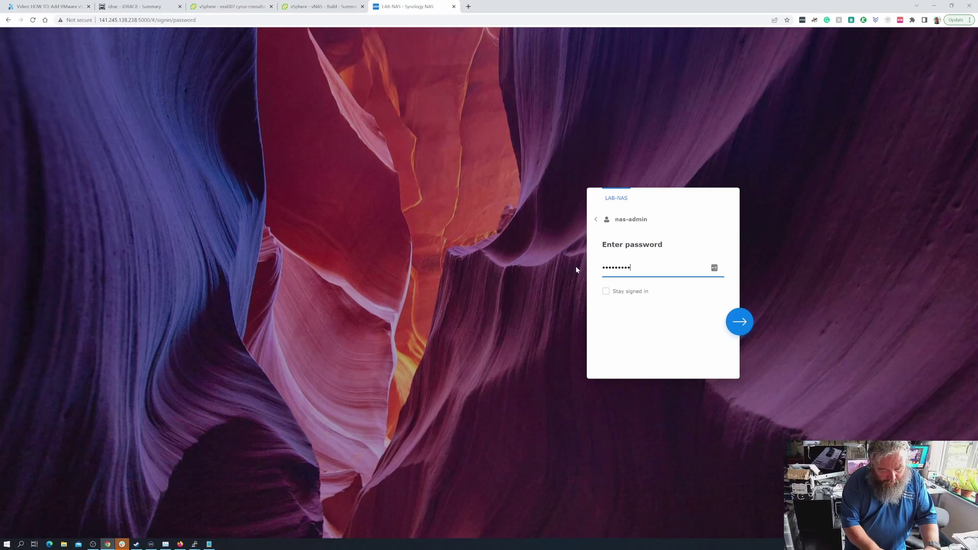
text(•••••)
key(Return)
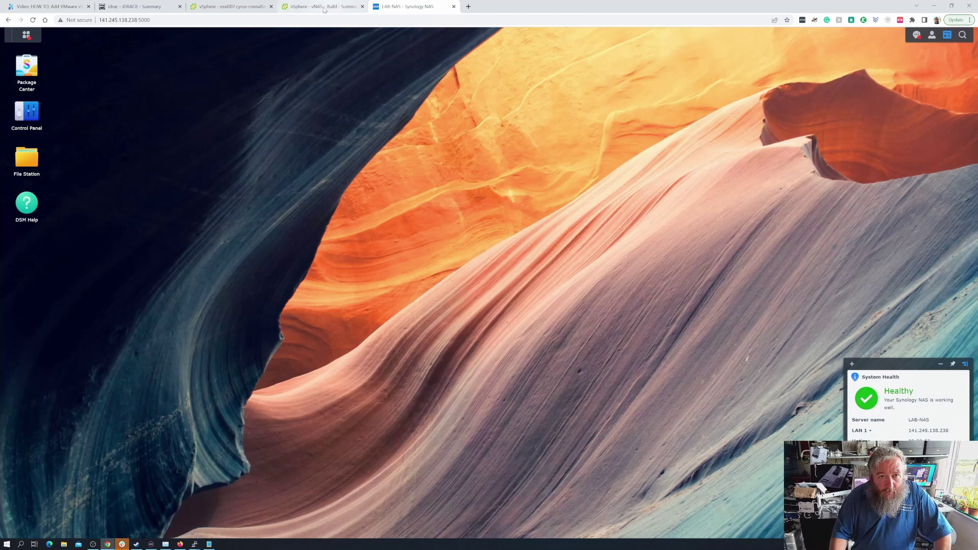
Start a Cross vCenter Server export of vNAS - Build that keeps the VM on the source, targeting the saved server vcenter7.cyrus-consultants.co.uk.
click(338, 4)
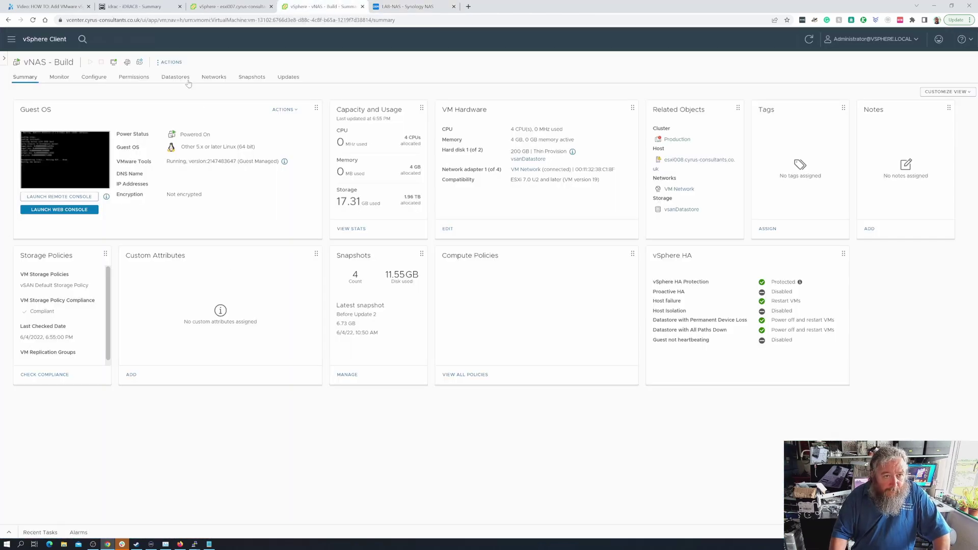
click(177, 63)
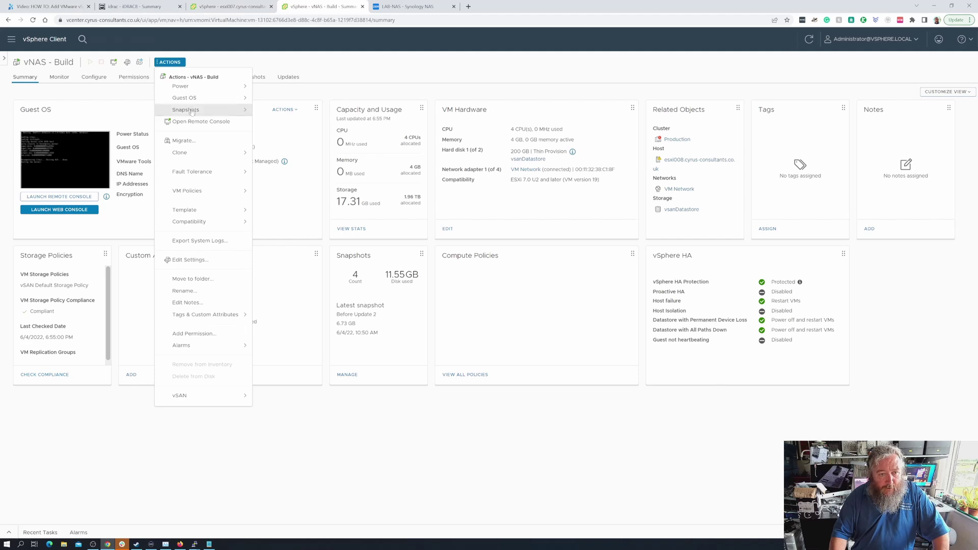
click(201, 143)
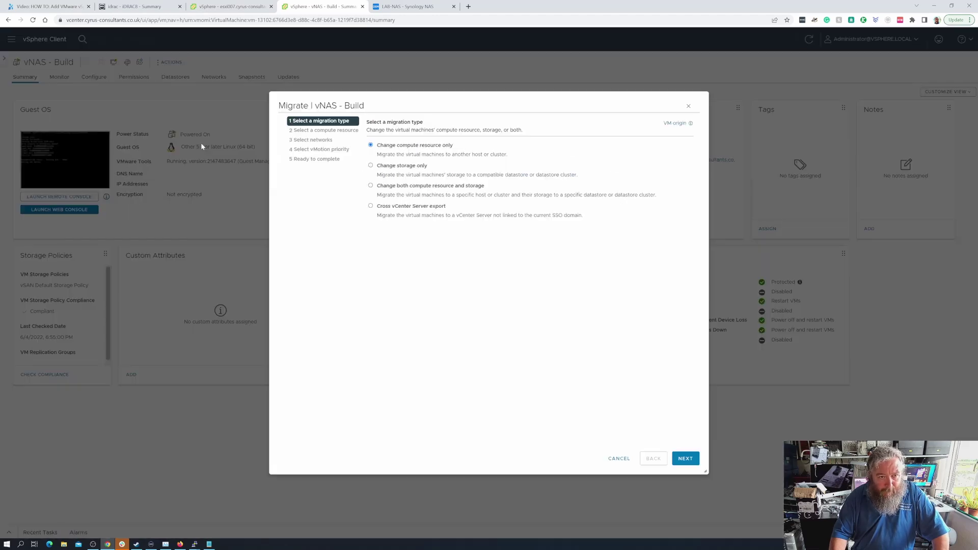
click(420, 211)
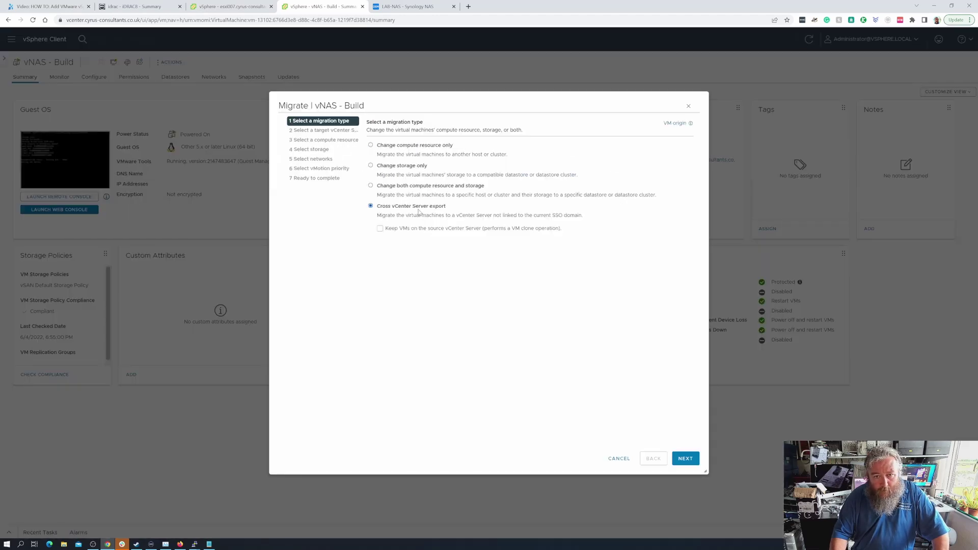
click(398, 228)
click(685, 458)
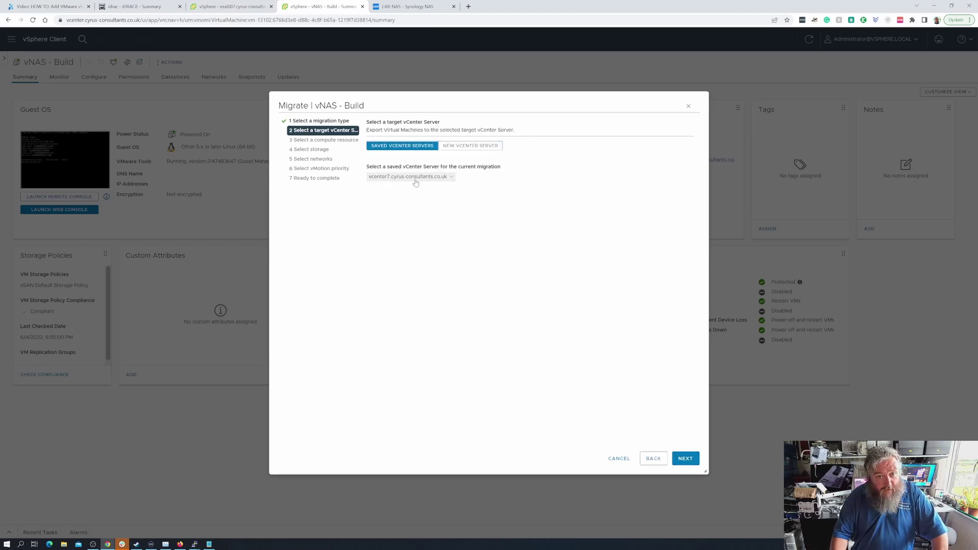
click(685, 458)
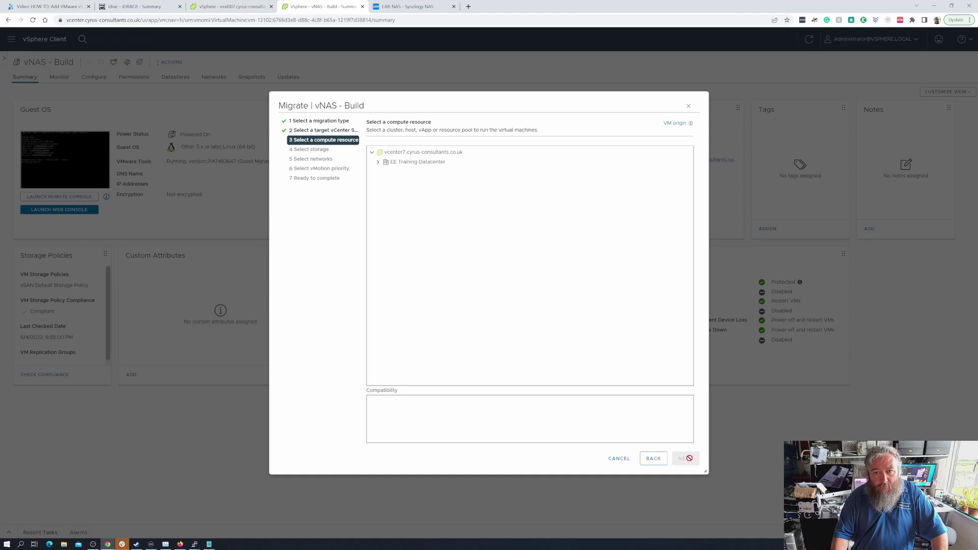
Set the export's destination to host esxi007.cyrus-consultants.co.uk, datastore RUST and the EE Training Datacenter folder.
click(378, 162)
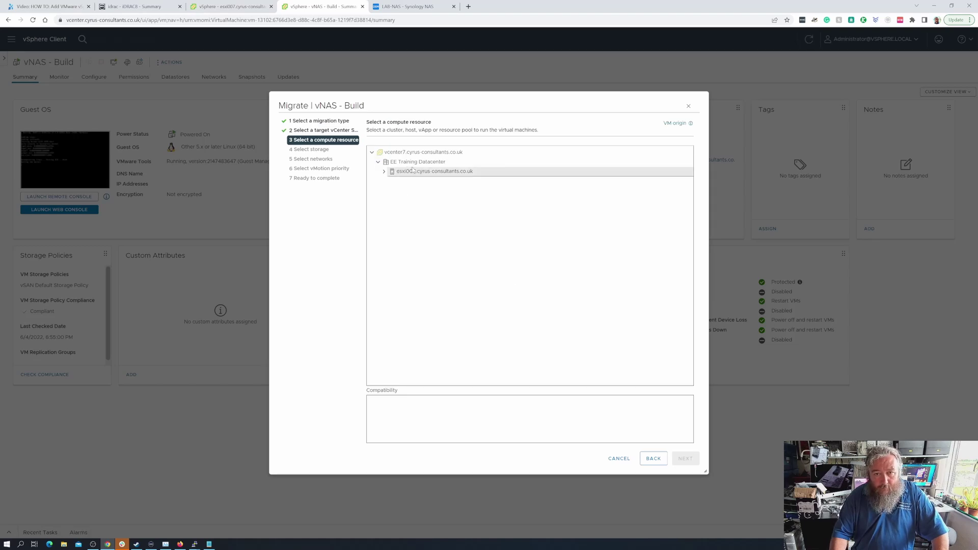
click(414, 172)
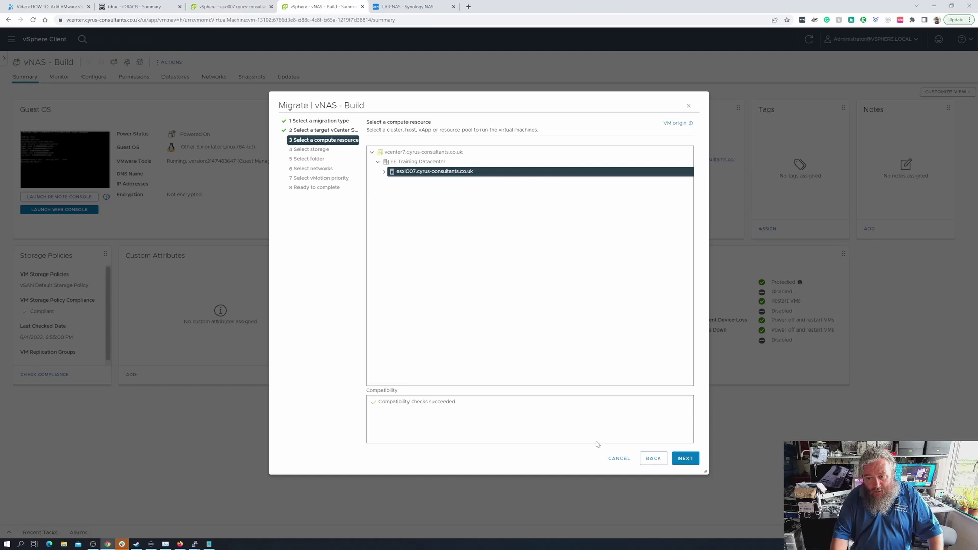
click(693, 462)
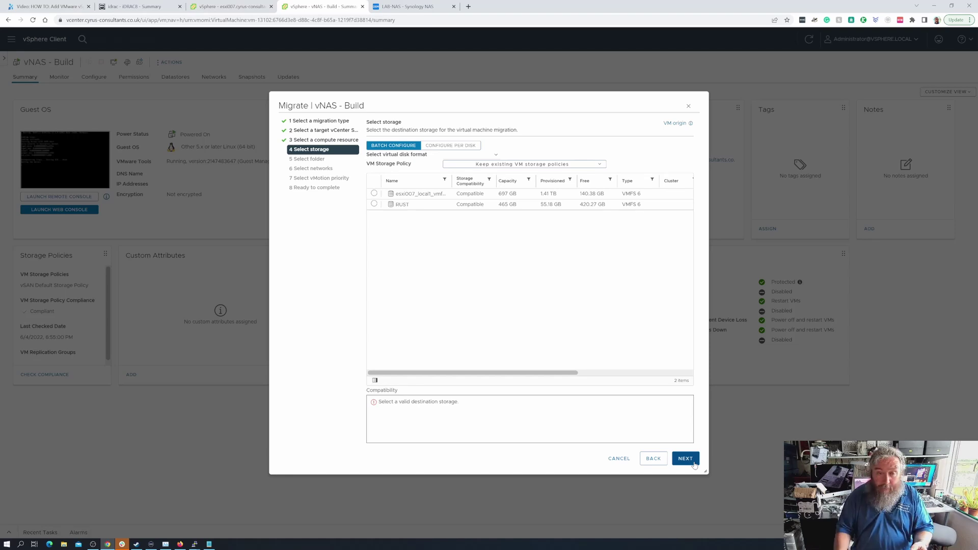
click(373, 204)
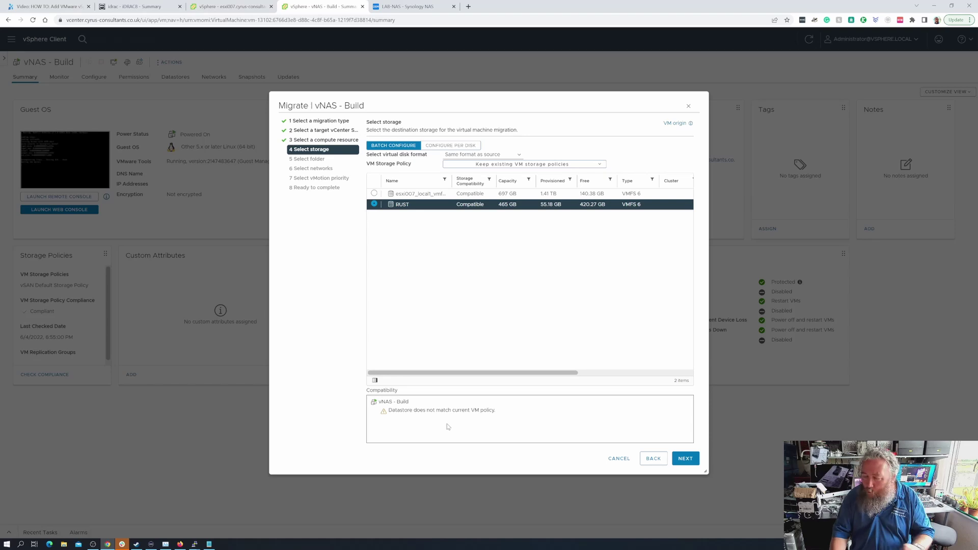
click(690, 462)
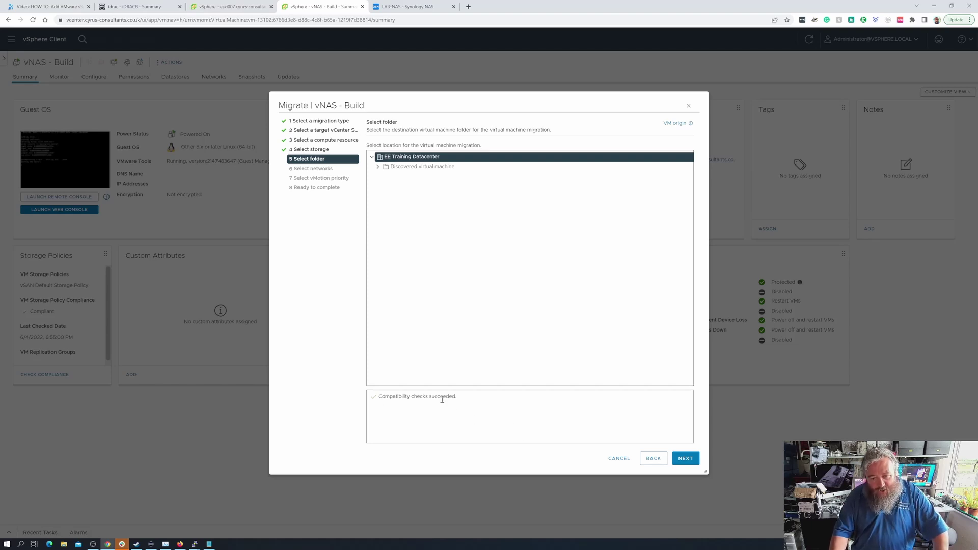
click(686, 459)
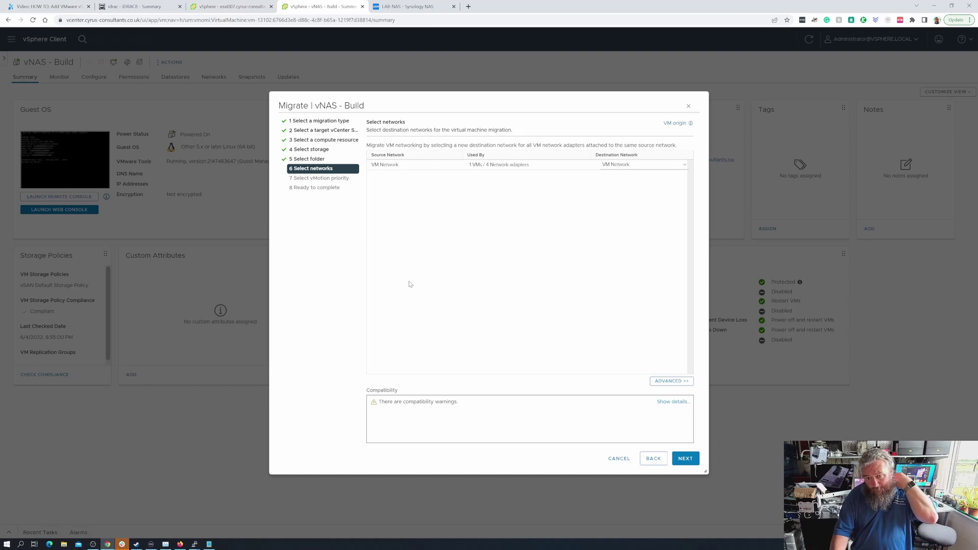
Review the network compatibility issues, accept VM Network and high-priority vMotion, and submit the export of vNAS - Build.
click(674, 402)
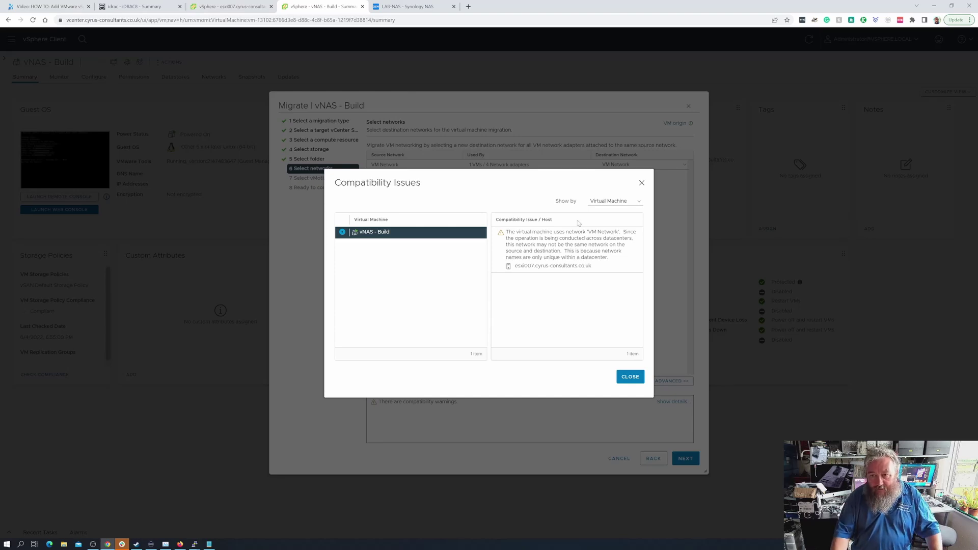
click(630, 377)
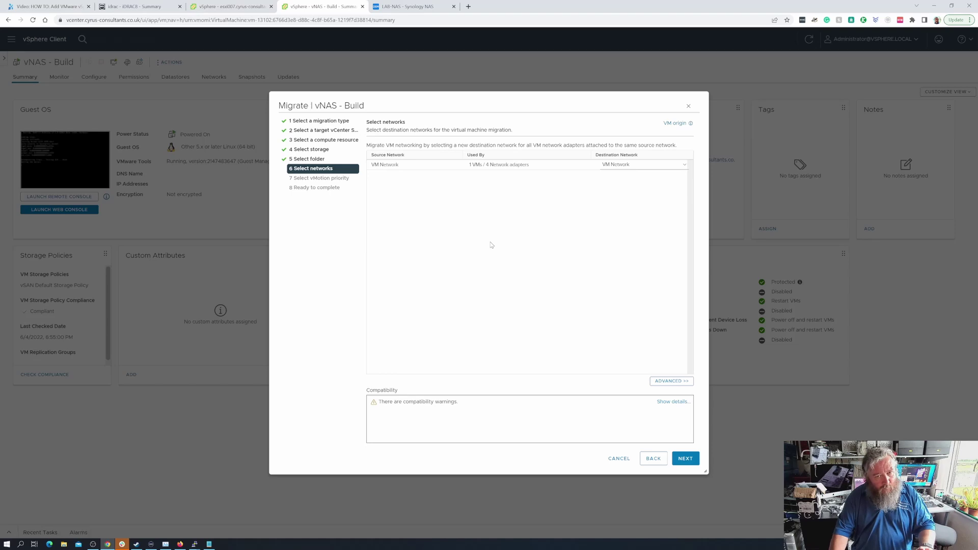
click(685, 458)
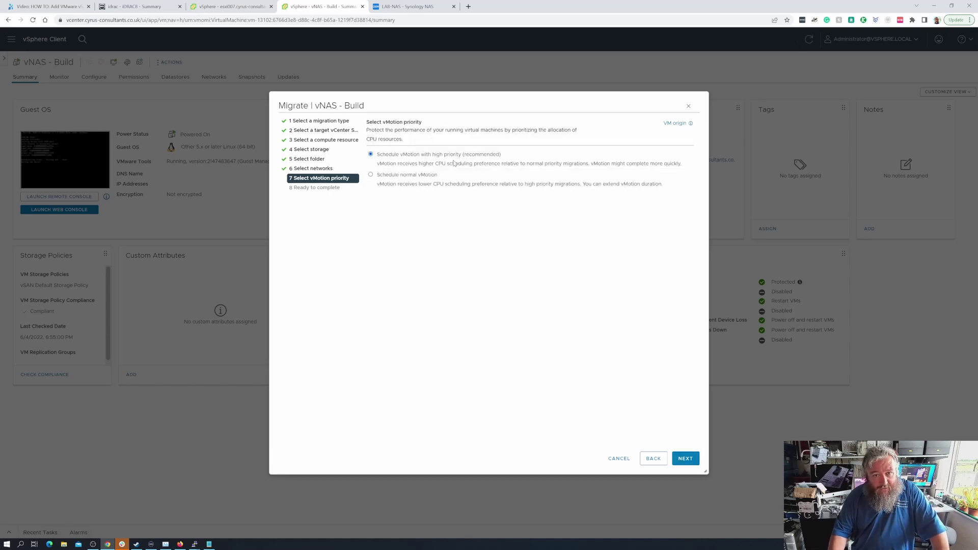
click(686, 459)
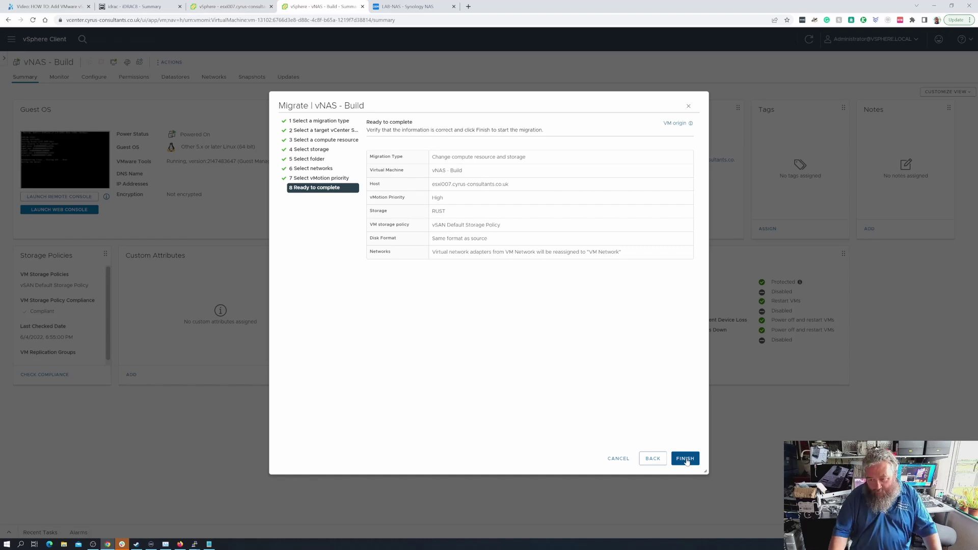
click(685, 459)
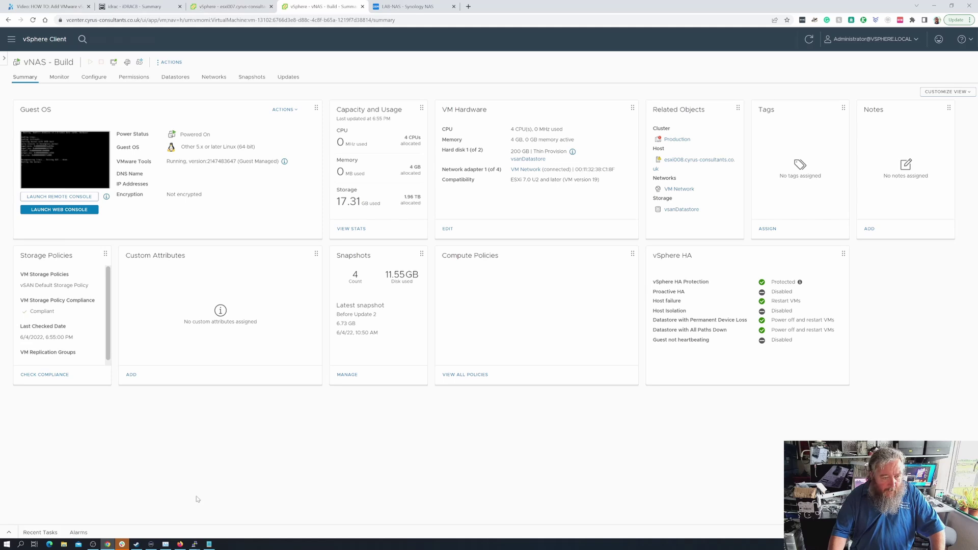
Expand the recent tasks and read the full status of the vNAS - Build clone task.
click(8, 533)
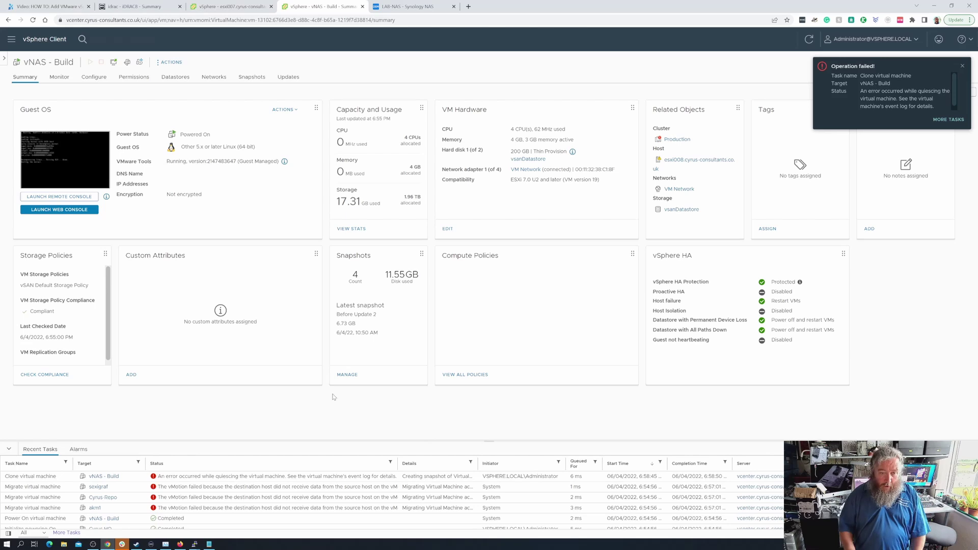
mouse_move(292, 476)
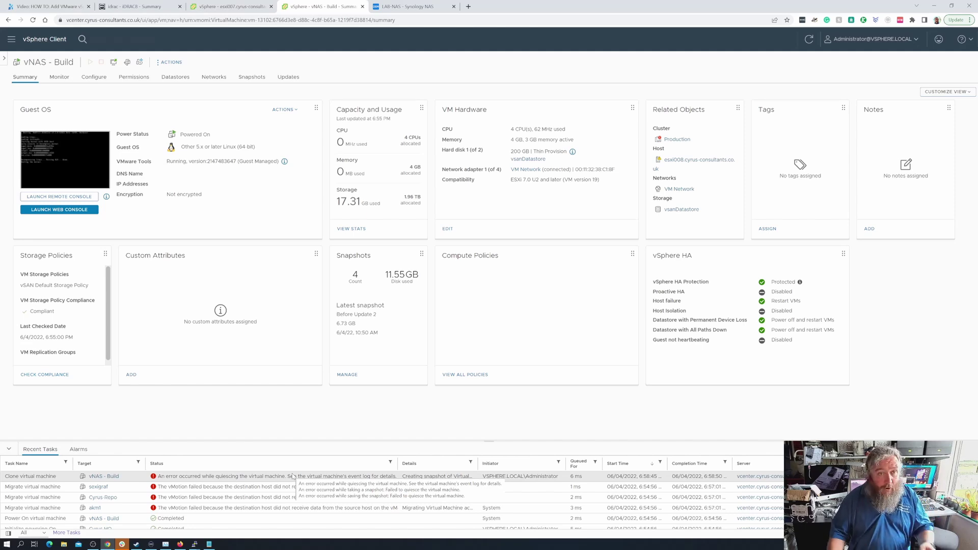
click(171, 63)
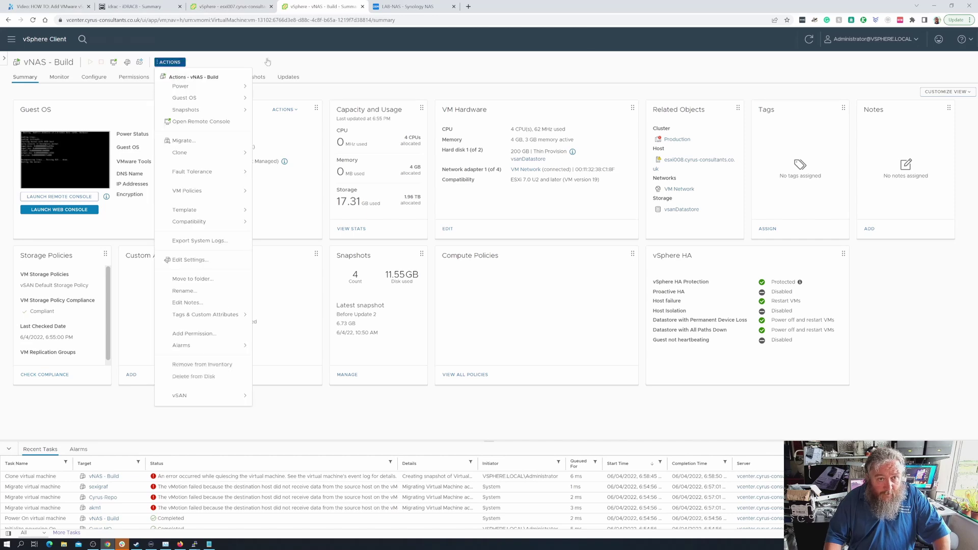
Switch to the LAB-NAS Synology web interface and shut down the NAS.
click(427, 10)
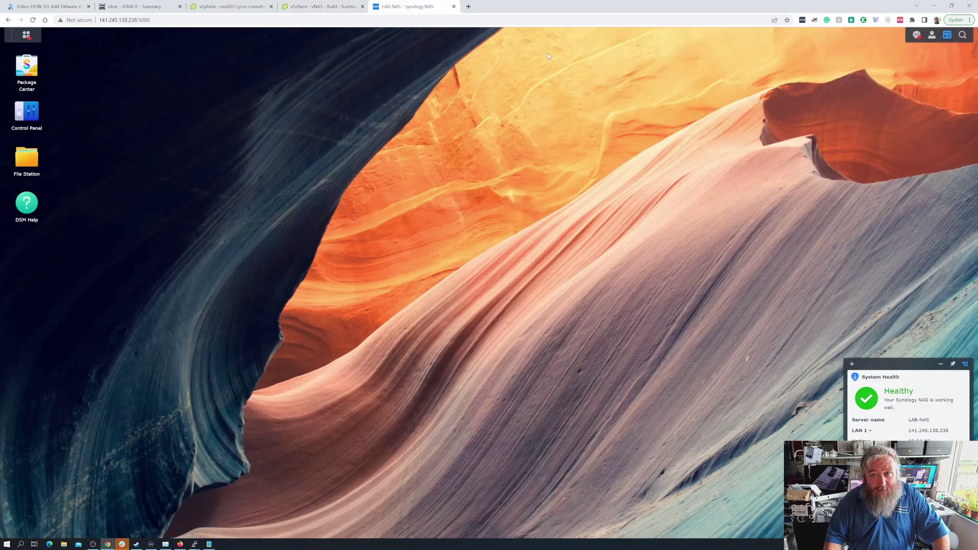
click(931, 34)
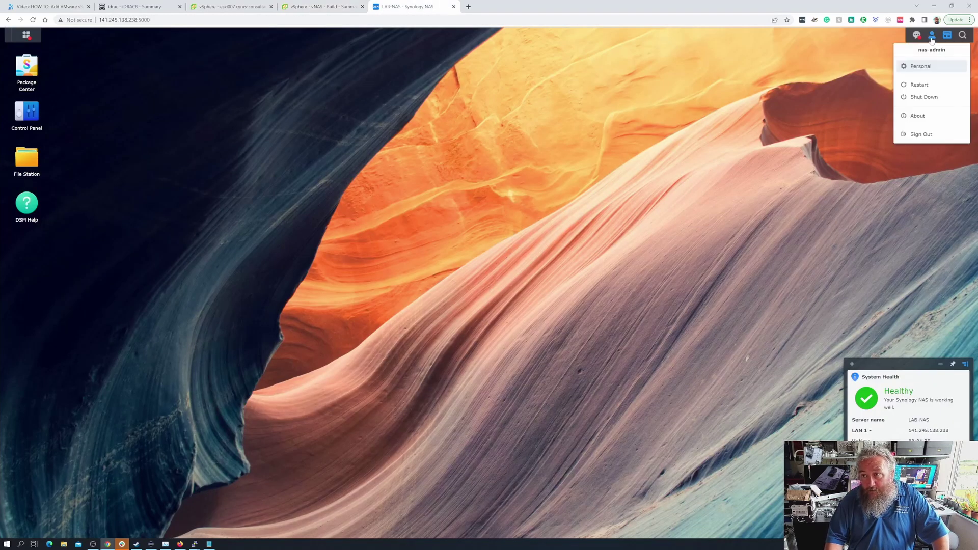
click(930, 98)
click(555, 296)
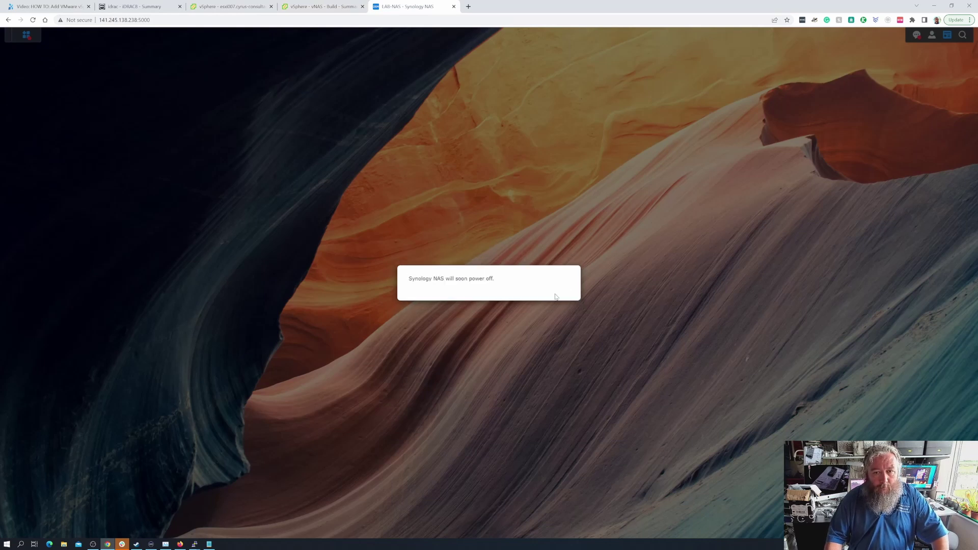
Return to the vNAS - Build summary in vSphere and refresh it repeatedly to check whether the VM has powered off.
click(315, 7)
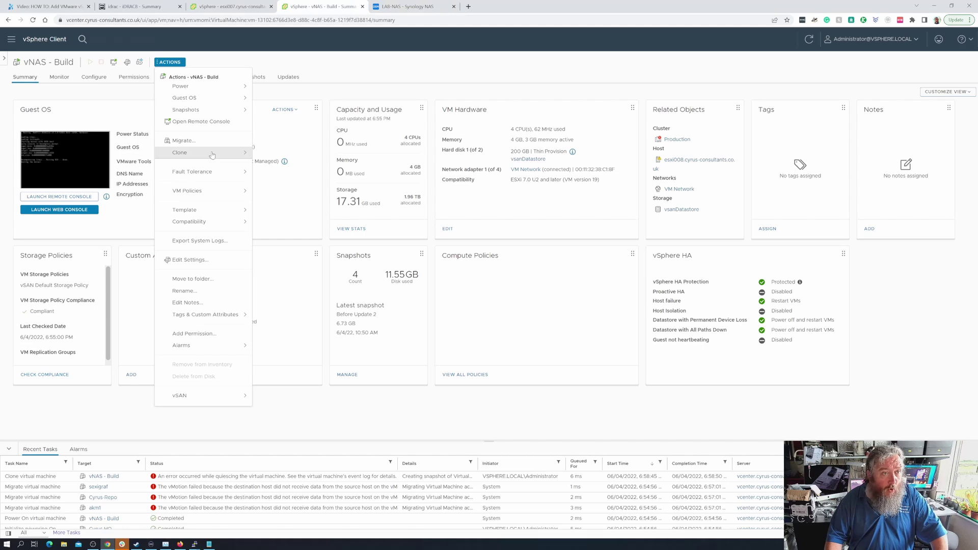
click(316, 61)
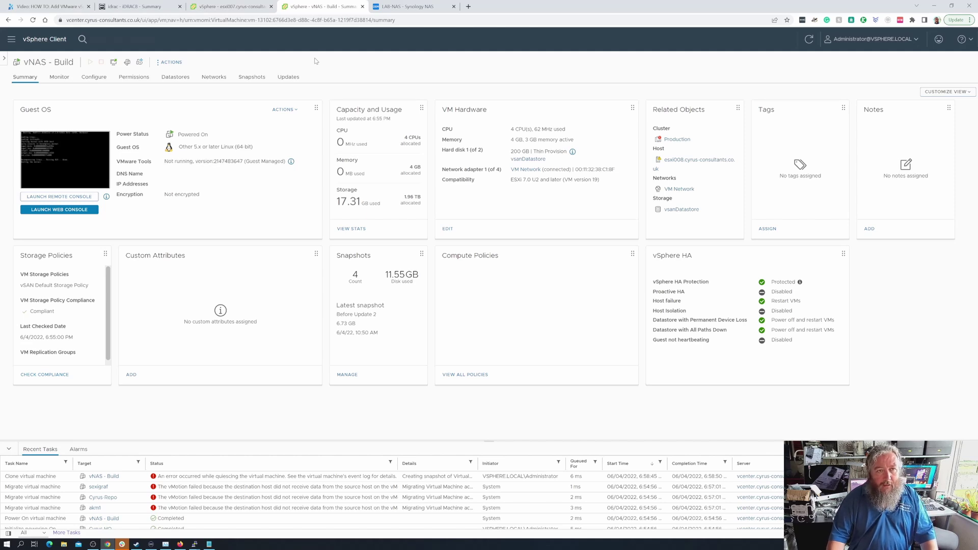
click(808, 40)
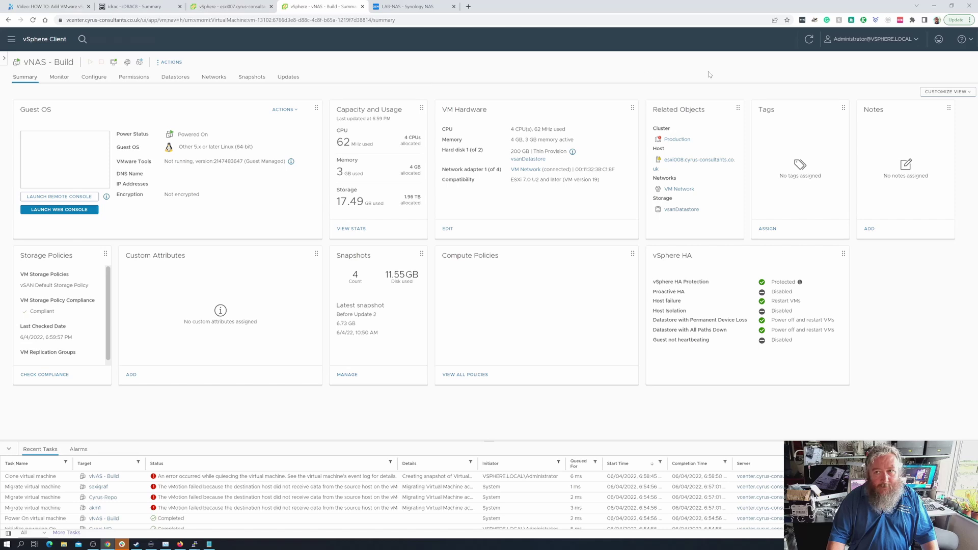
click(808, 40)
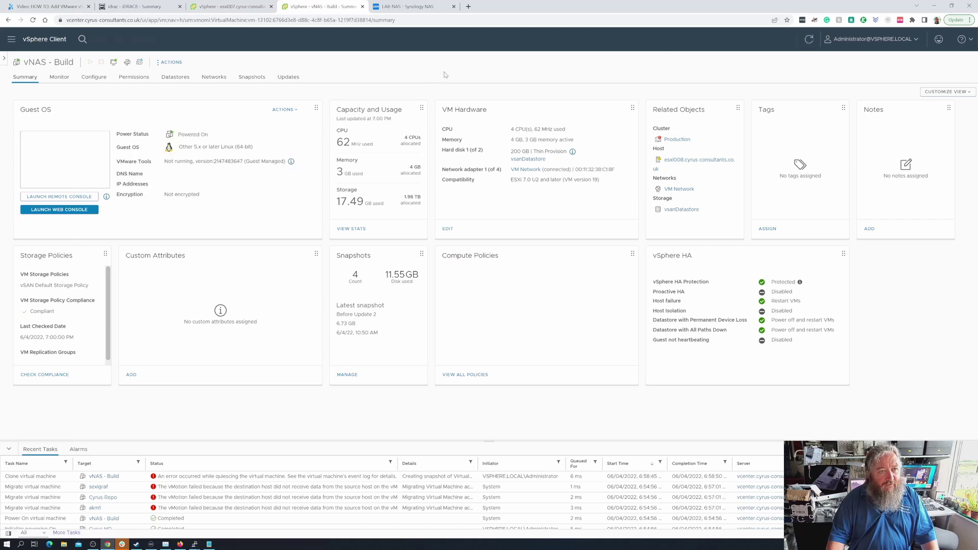
click(808, 41)
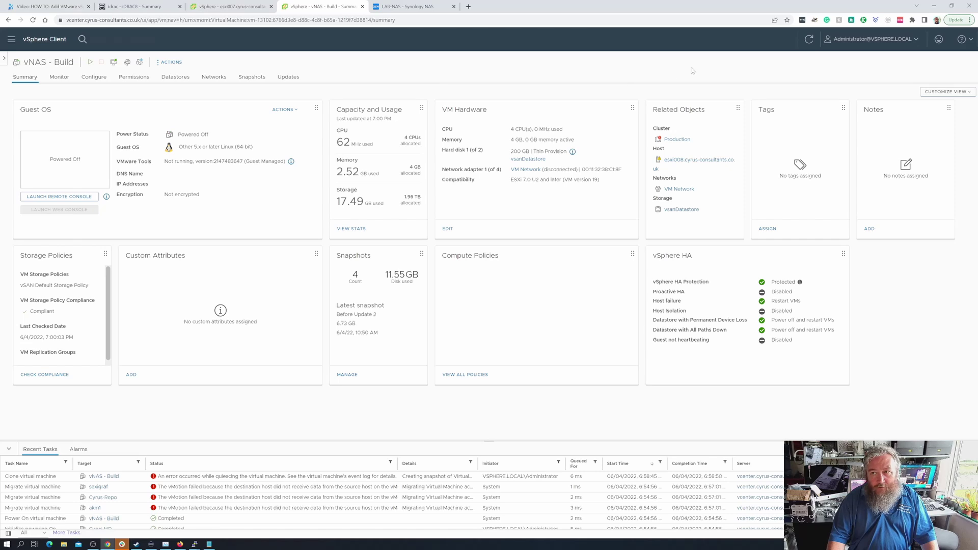
click(168, 62)
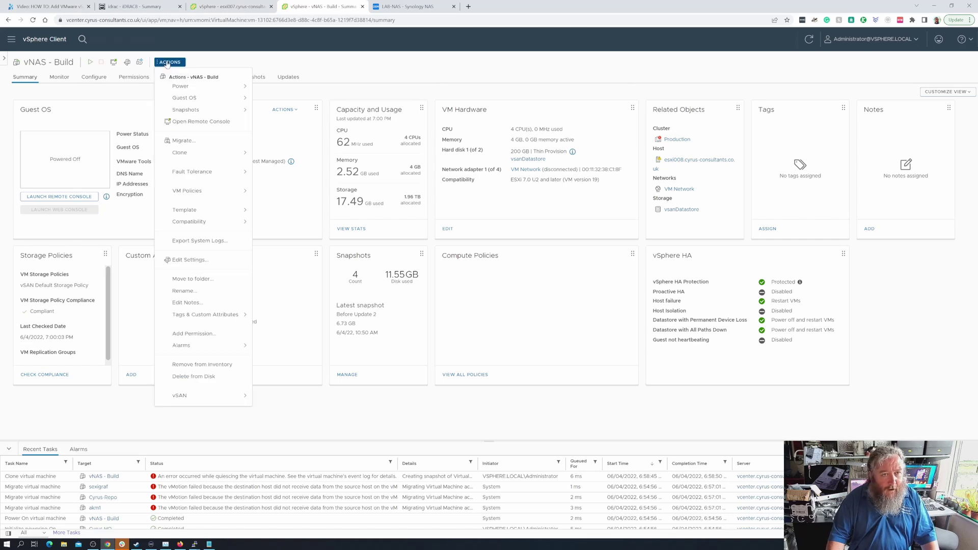
click(277, 64)
Disable VMware EVC on vNAS - Build and return to the VM's summary.
click(94, 76)
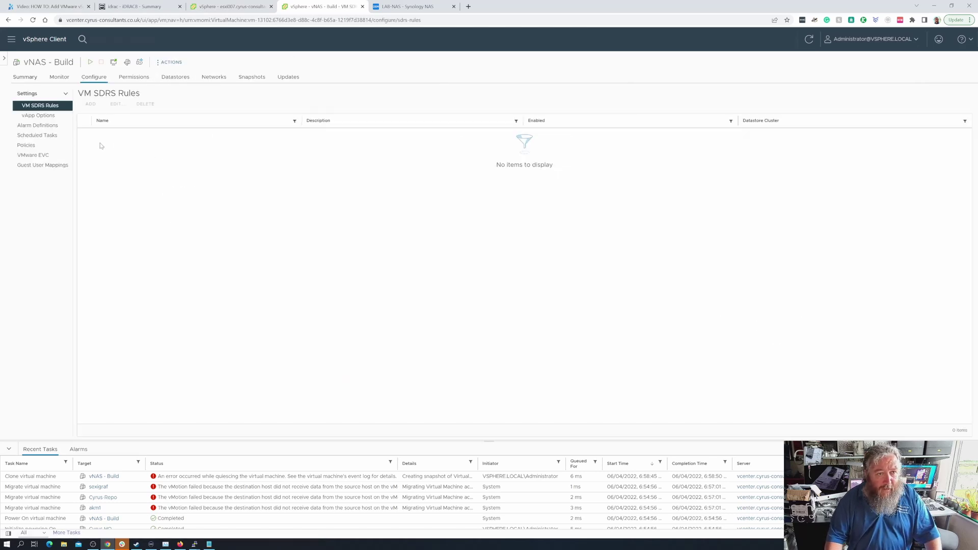
click(45, 155)
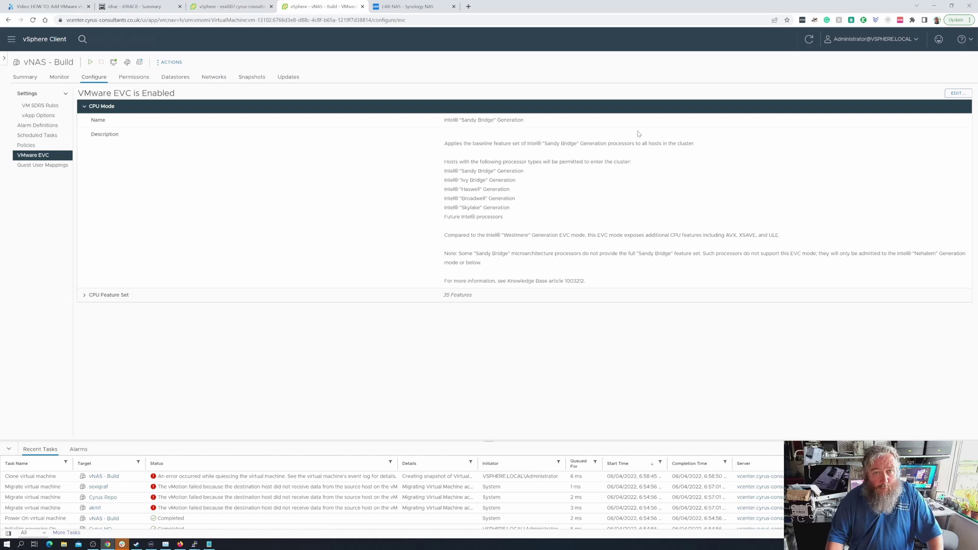
click(957, 93)
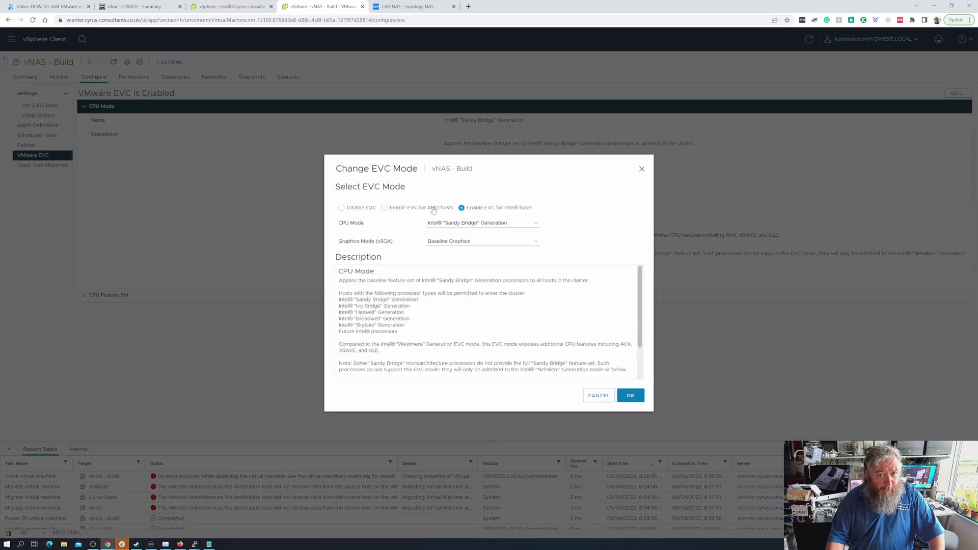
click(362, 208)
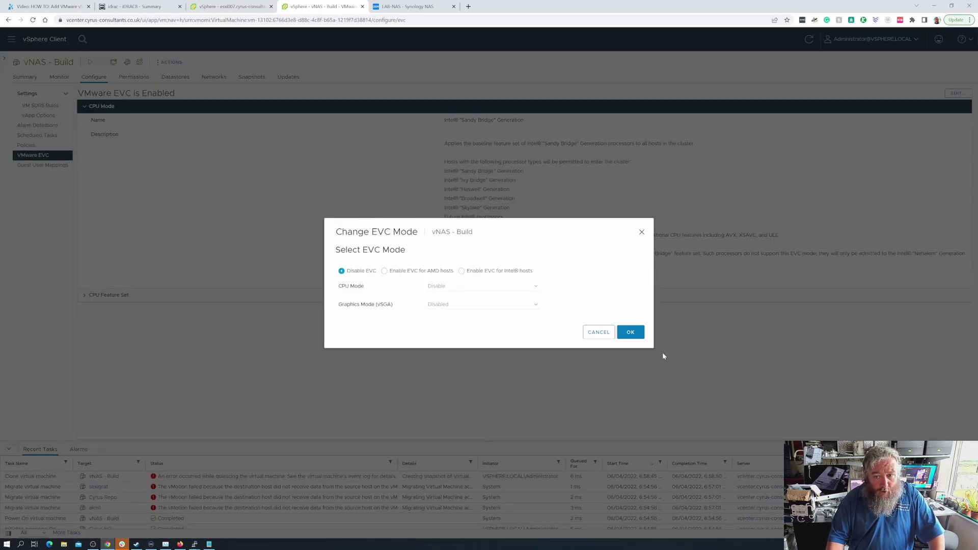
click(637, 335)
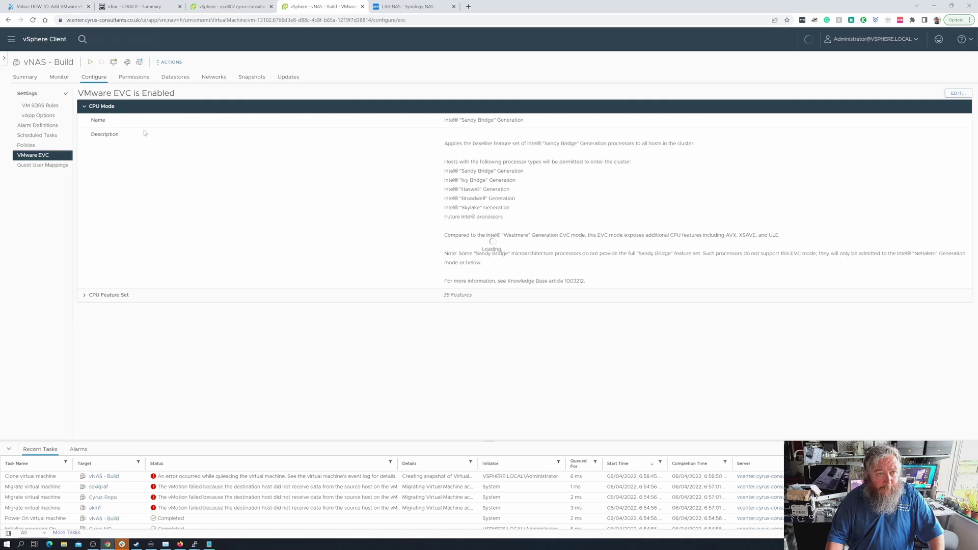
click(26, 77)
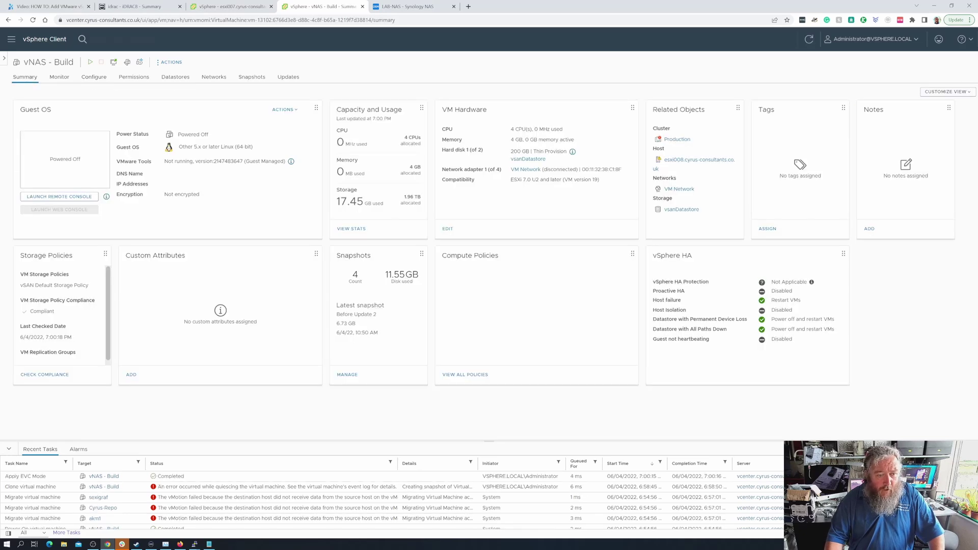
Start migrating vNAS - Build as a Cross vCenter Server export to vcenter7.cyrus-consultants.co.uk, keeping the VM on the source vCenter Server.
click(10, 450)
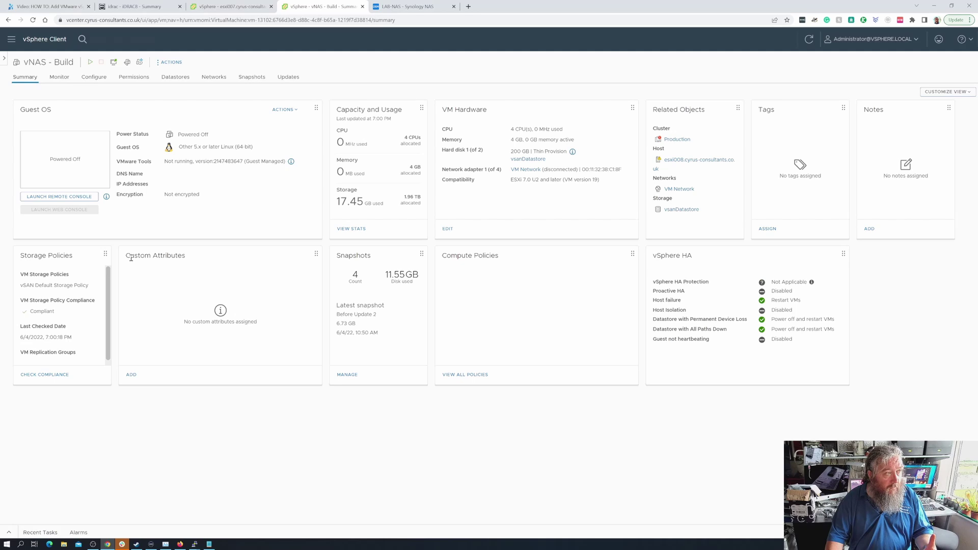
click(174, 64)
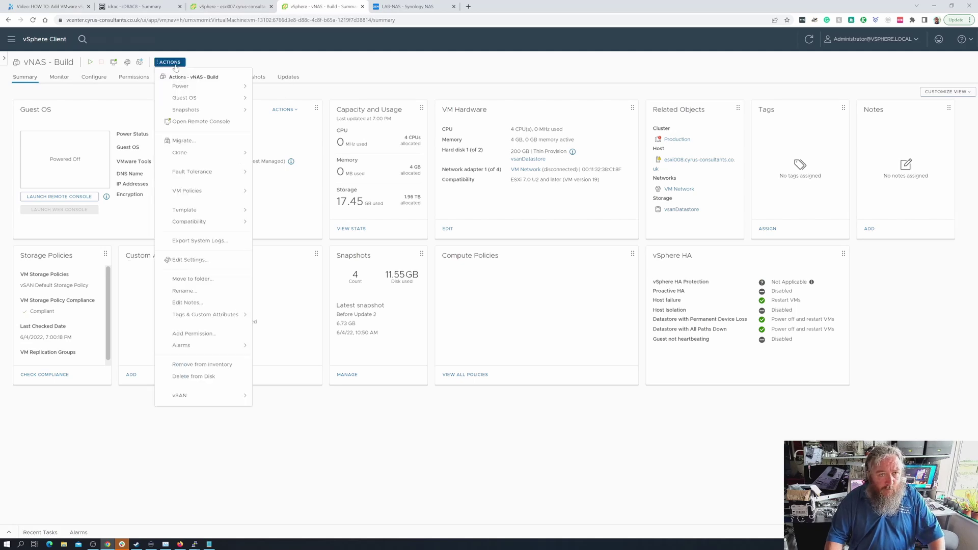
click(201, 141)
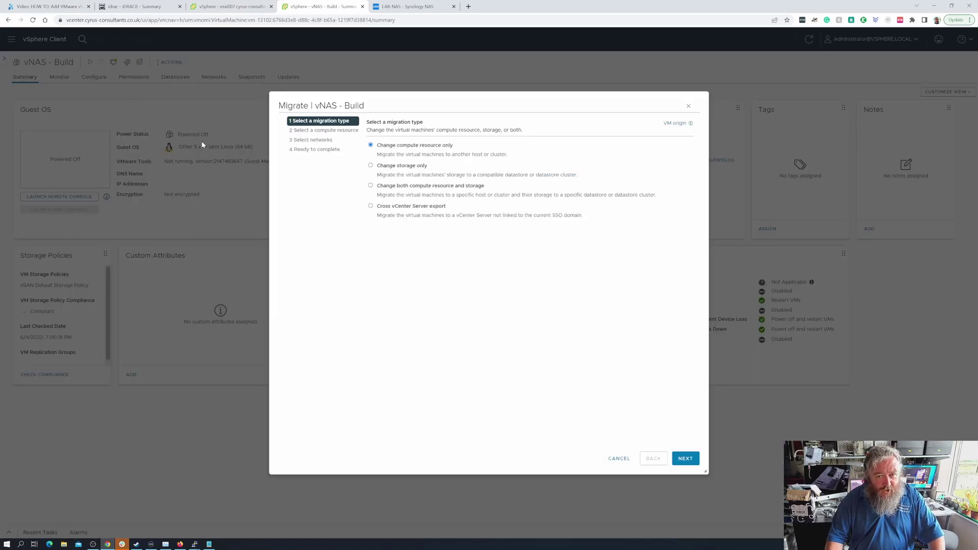
click(397, 208)
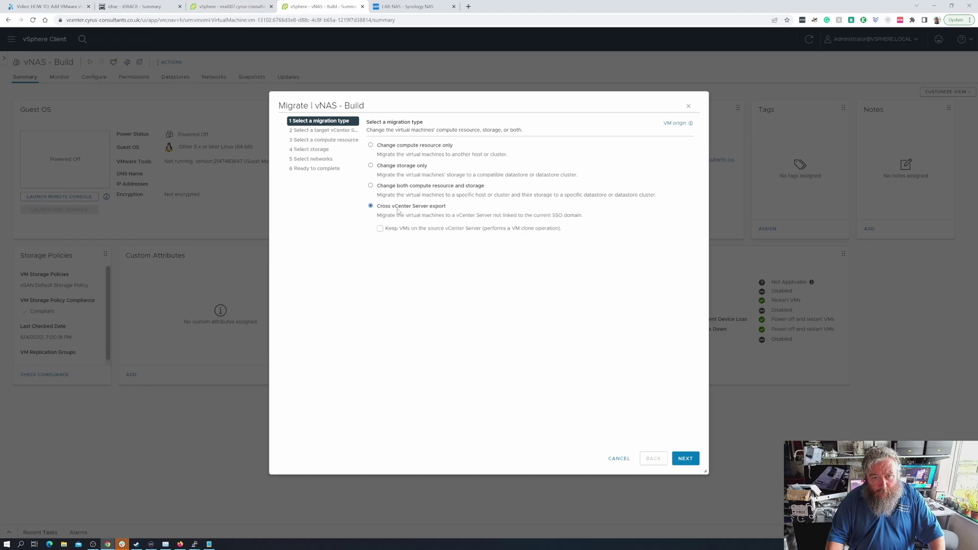
click(423, 229)
click(687, 459)
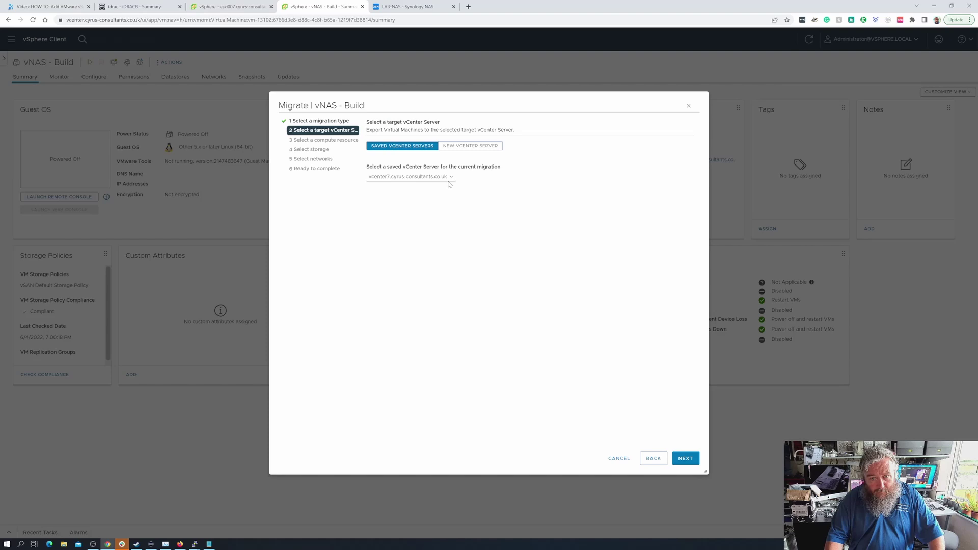
click(685, 458)
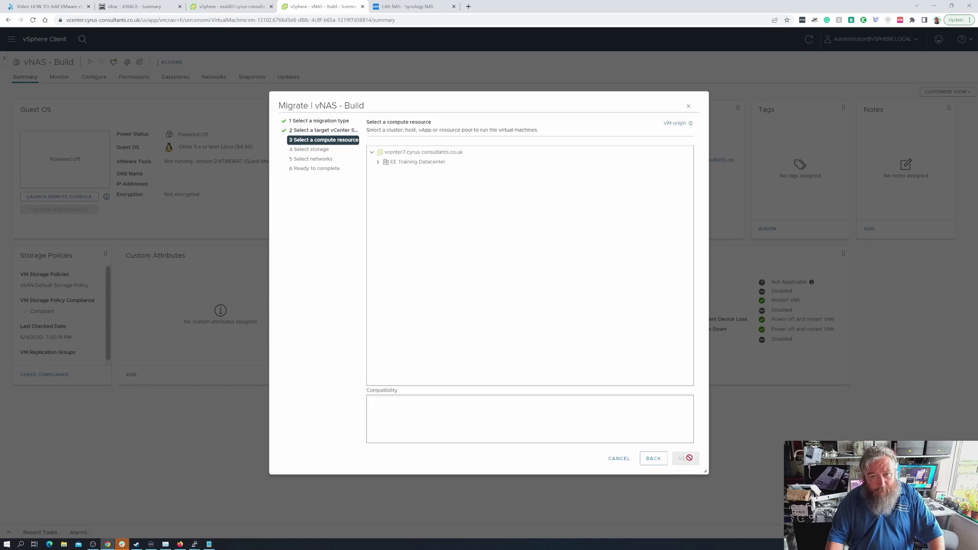
Choose host esxi007.cyrus-consultants.co.uk in the EE Training Datacenter as the migration's compute resource.
click(418, 162)
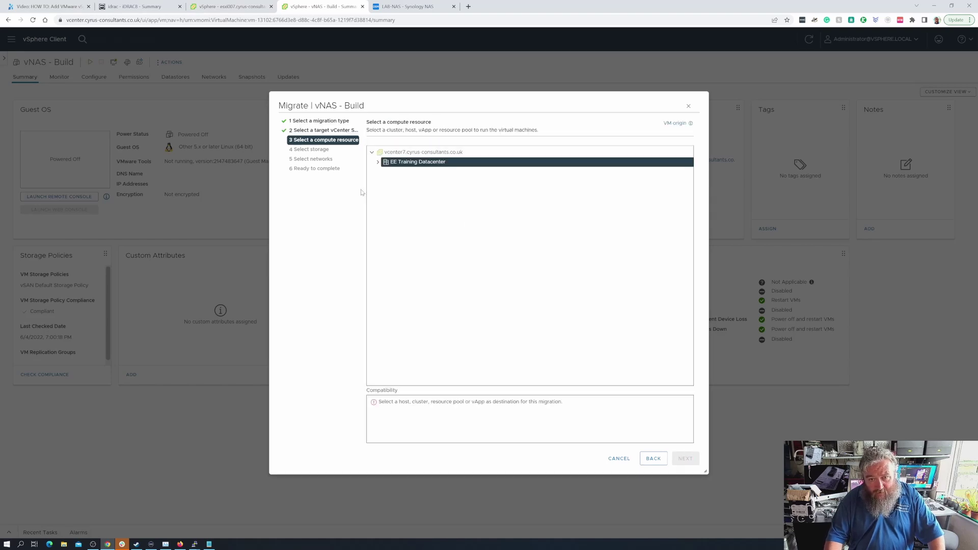
click(378, 161)
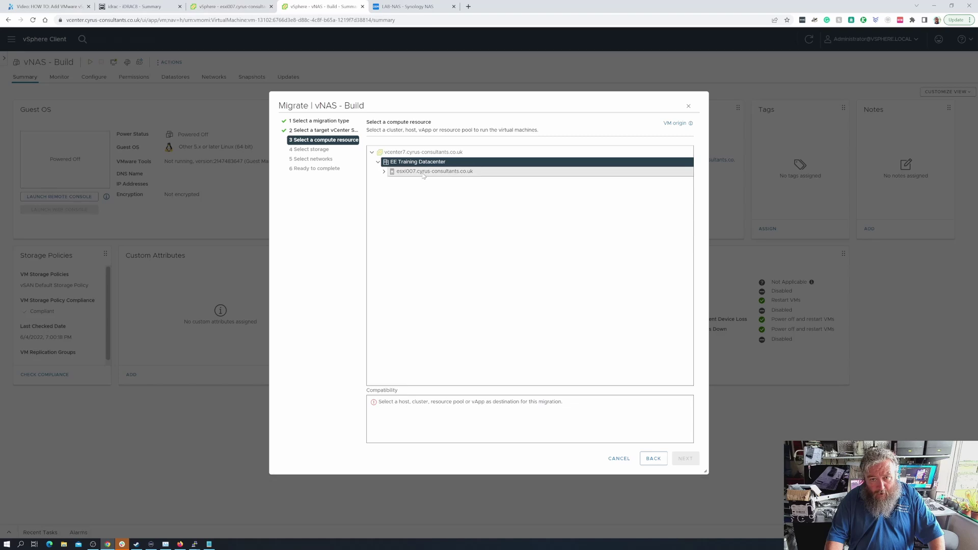
click(433, 171)
click(685, 459)
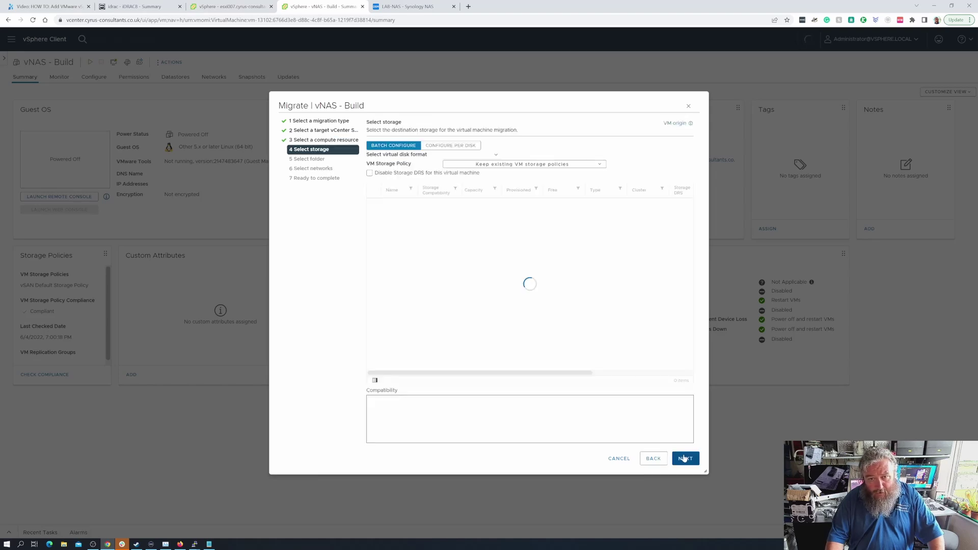
Store the clone on the RUST datastore, accept the EE Training Datacenter folder and VM Network, and launch the migration.
click(374, 214)
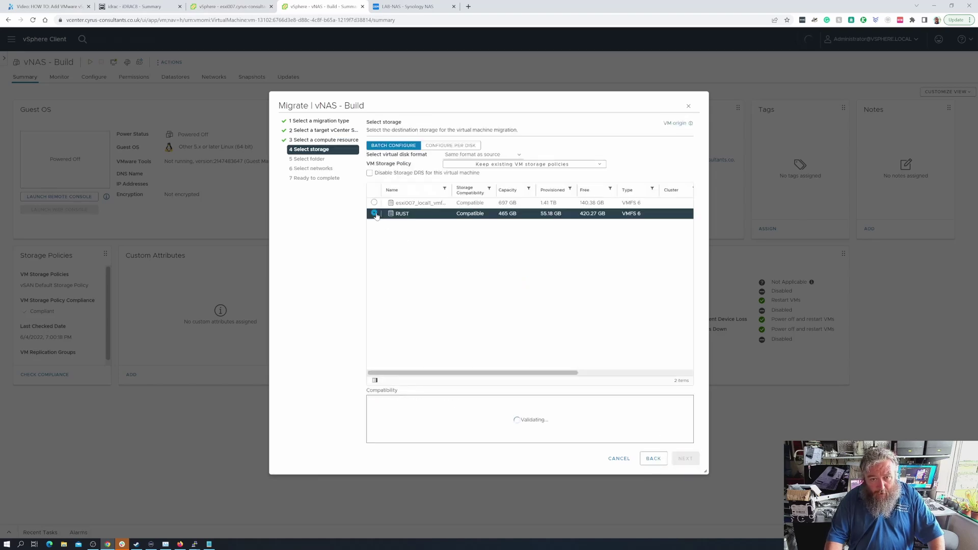
click(685, 458)
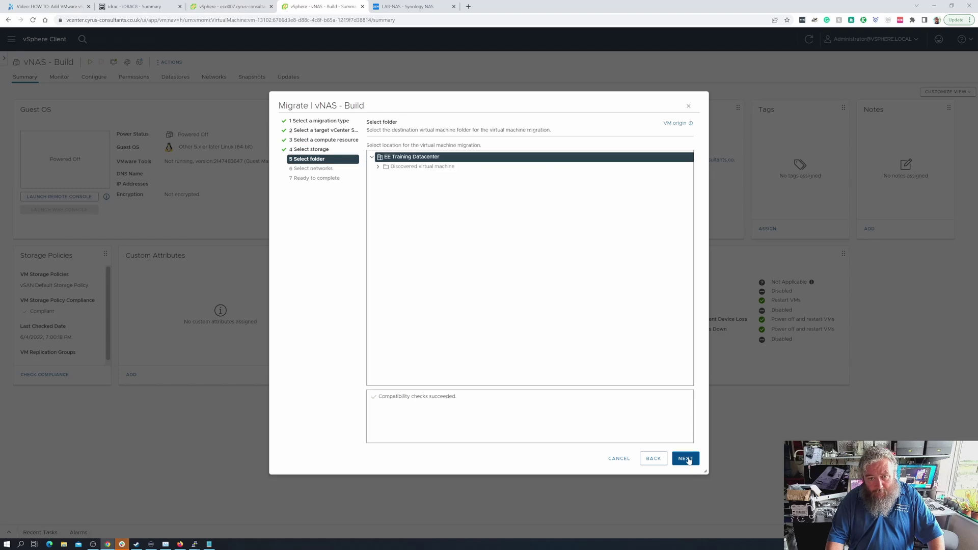
click(685, 458)
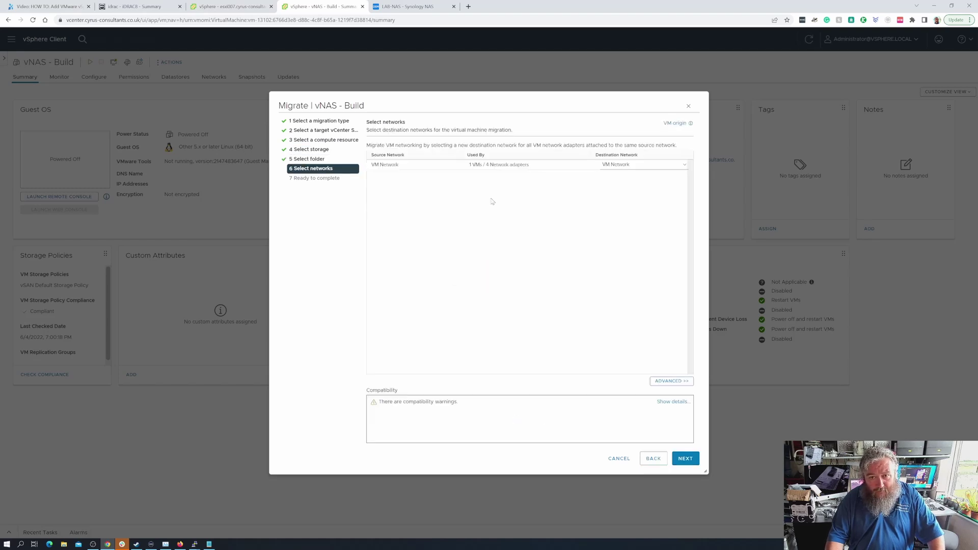
click(691, 463)
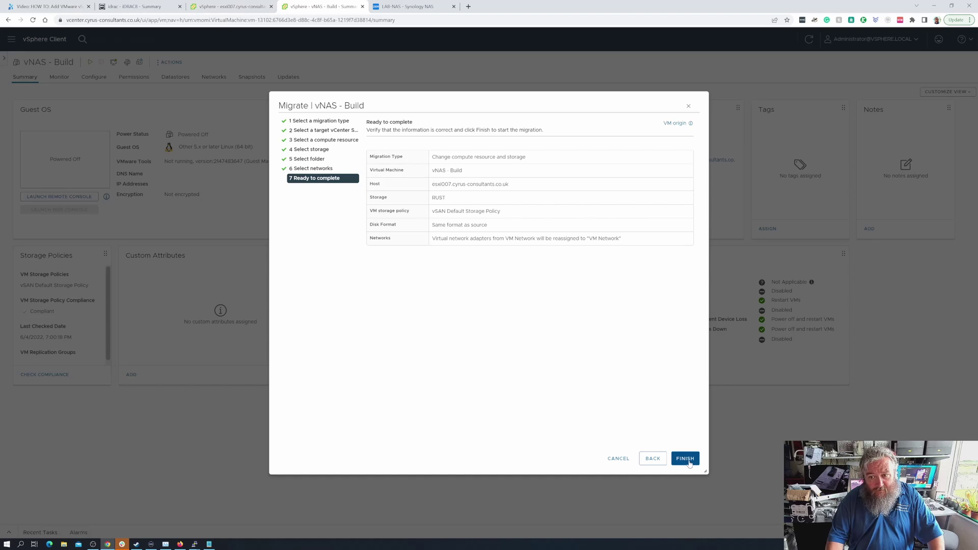
click(688, 462)
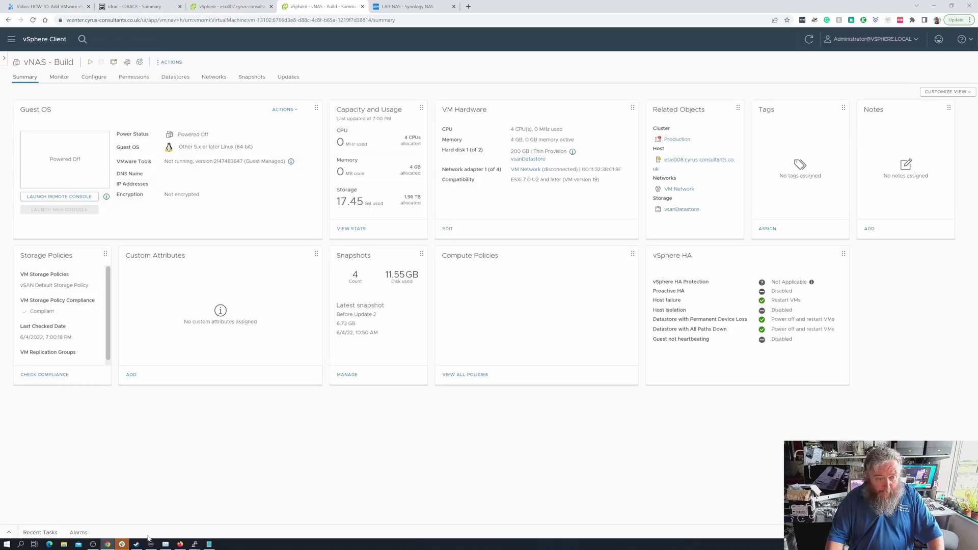
Check the clone task's progress in the source vCenter's recent tasks and look for vNAS - Build in the vcenter7 inventory.
click(11, 532)
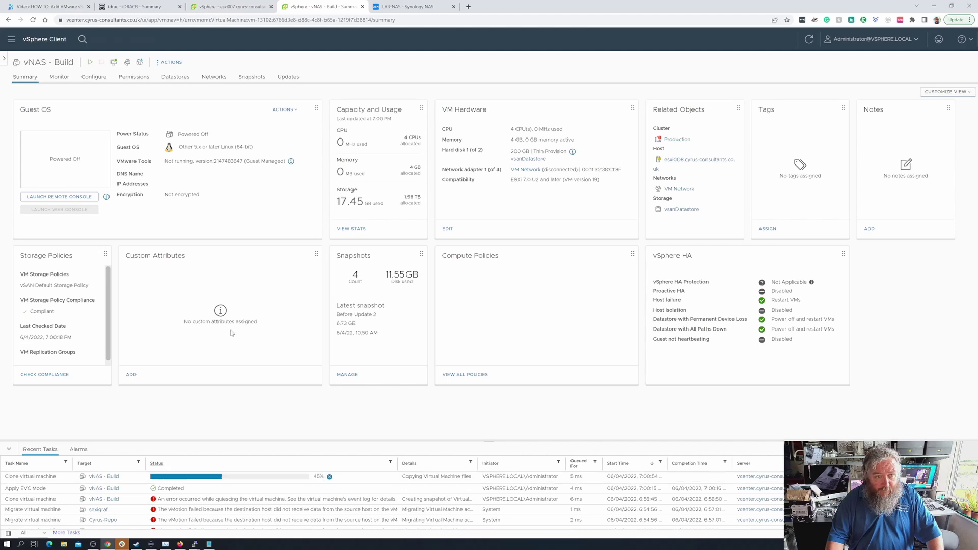
click(239, 7)
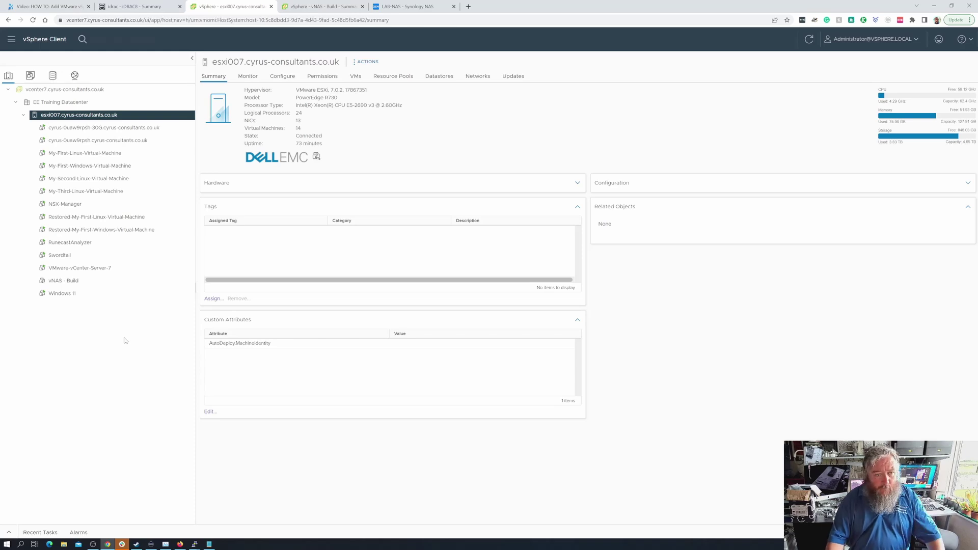
click(8, 532)
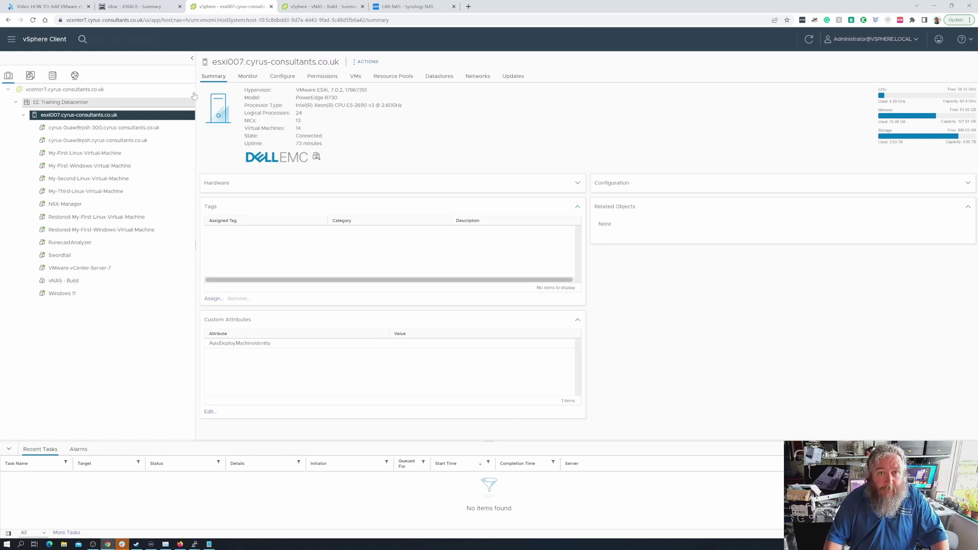
click(330, 7)
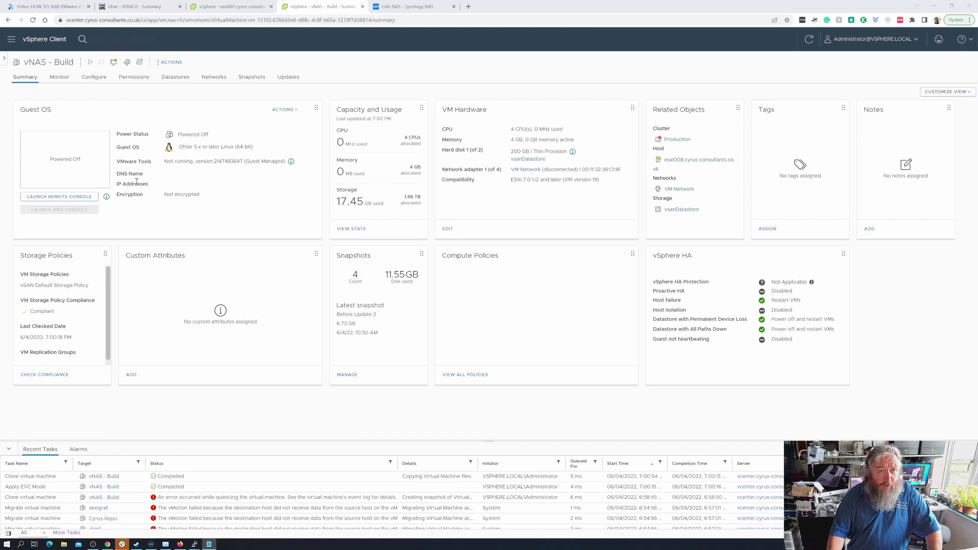
click(228, 9)
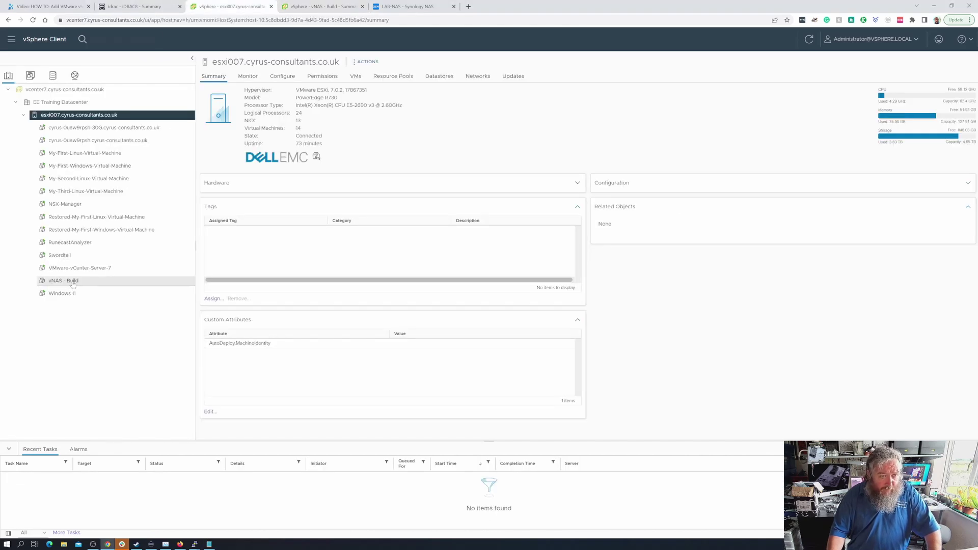
Power on the original vNAS - Build on the source vCenter and collapse the recent tasks.
click(310, 8)
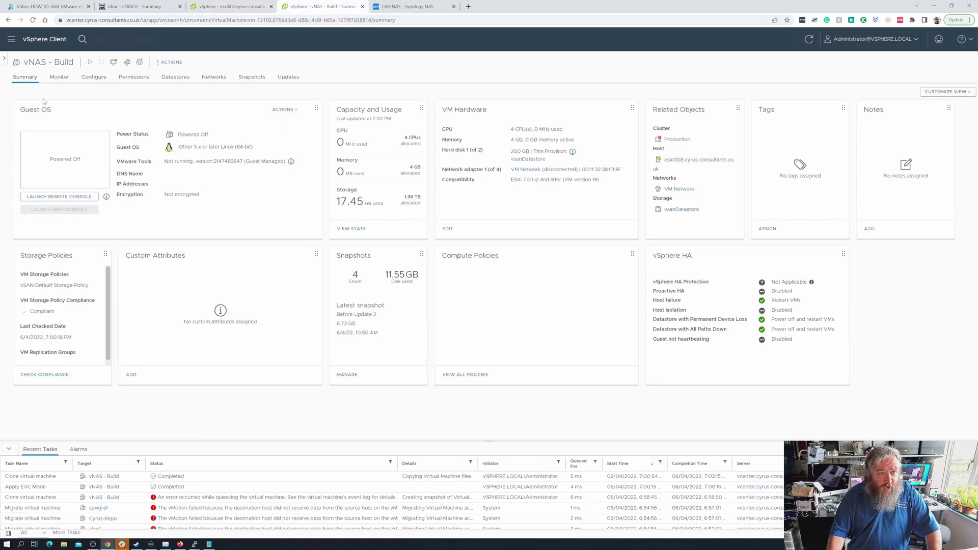
click(90, 63)
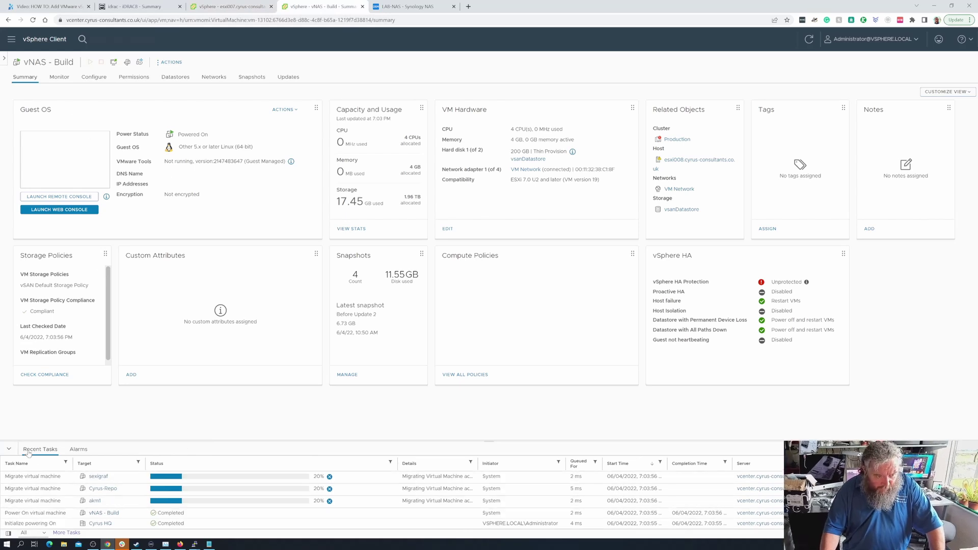
click(9, 449)
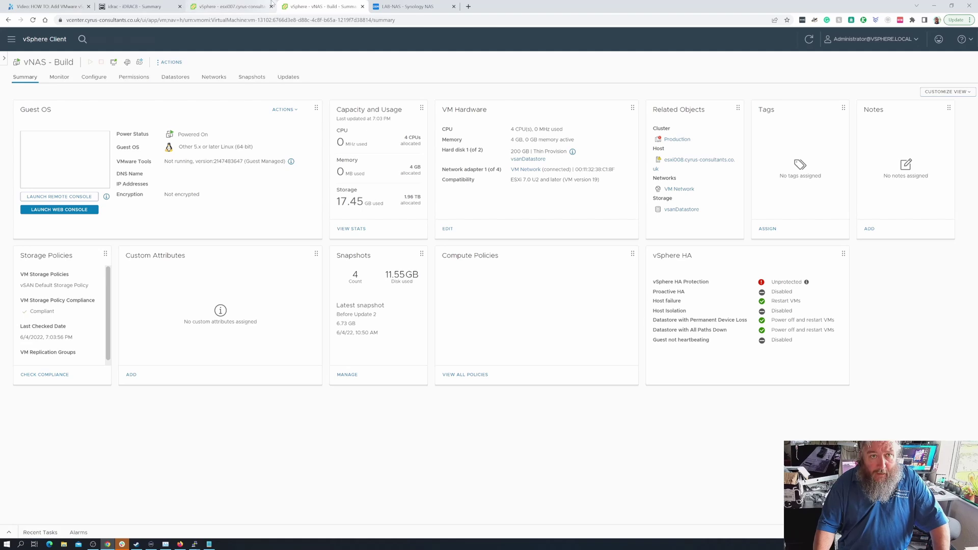
Open the cloned vNAS - Build under esxi007 on vcenter7 and power it on.
click(229, 7)
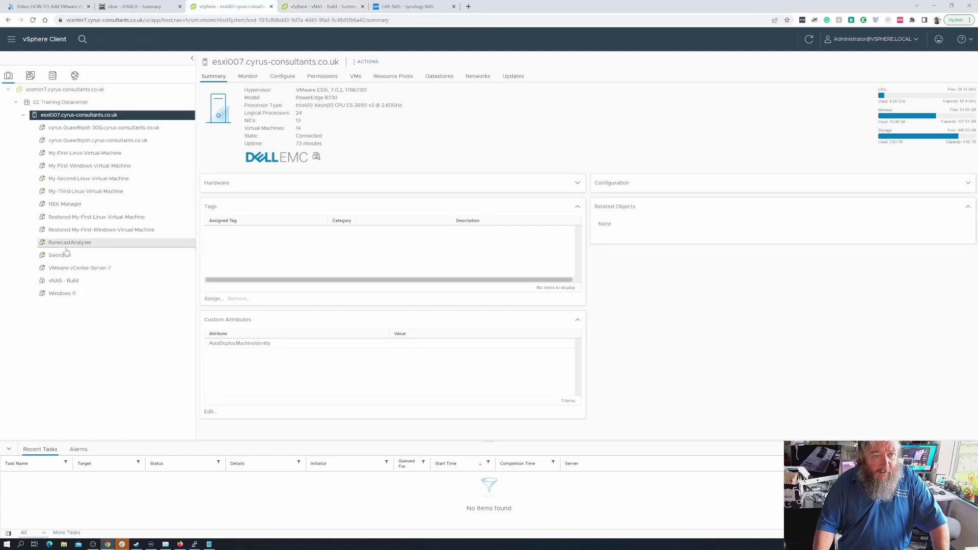
click(71, 282)
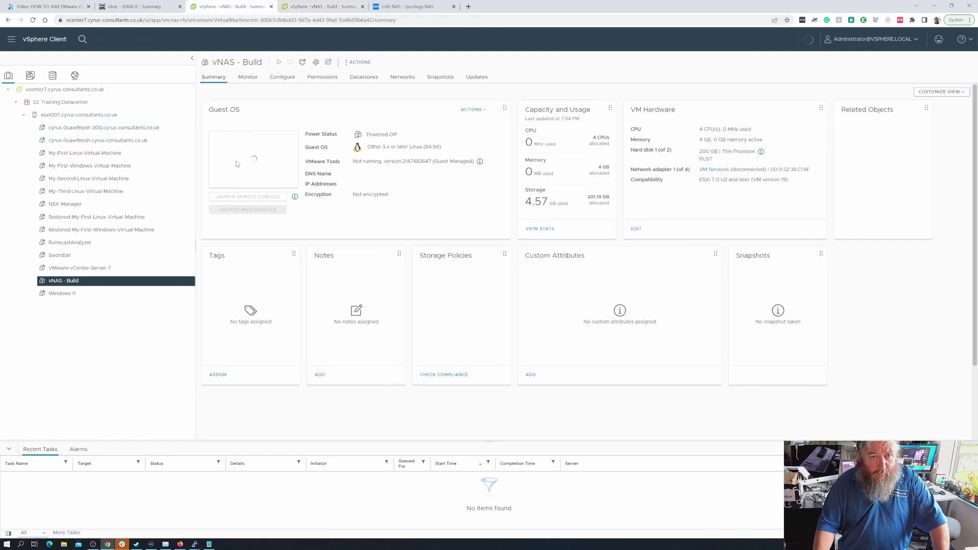
click(279, 62)
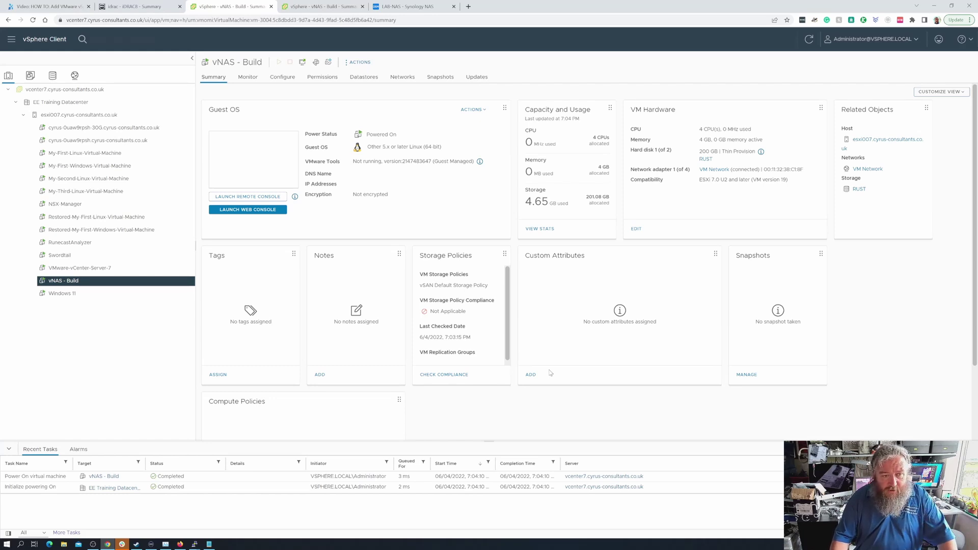
Reload the LAB-NAS Synology web interface and sign in as nas-admin with the account password.
click(321, 6)
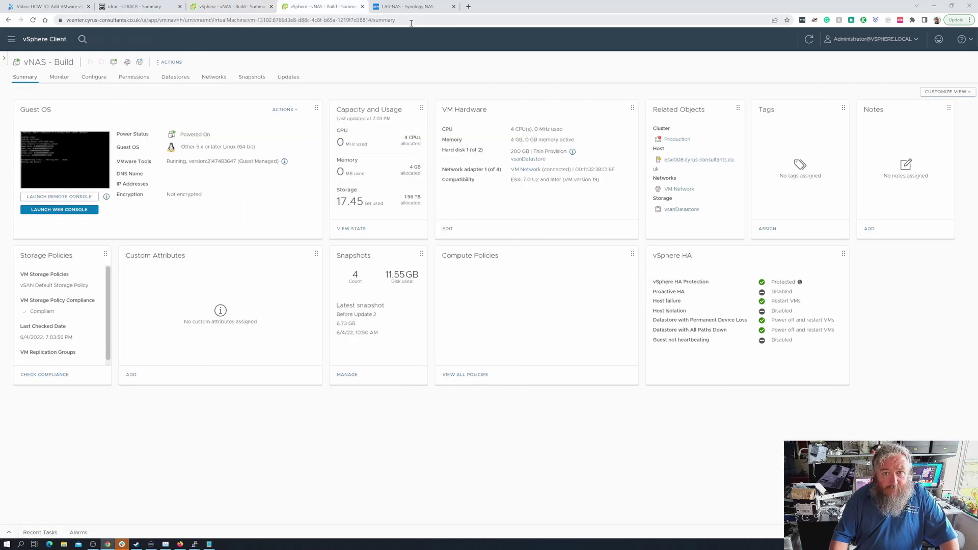
click(422, 7)
click(33, 19)
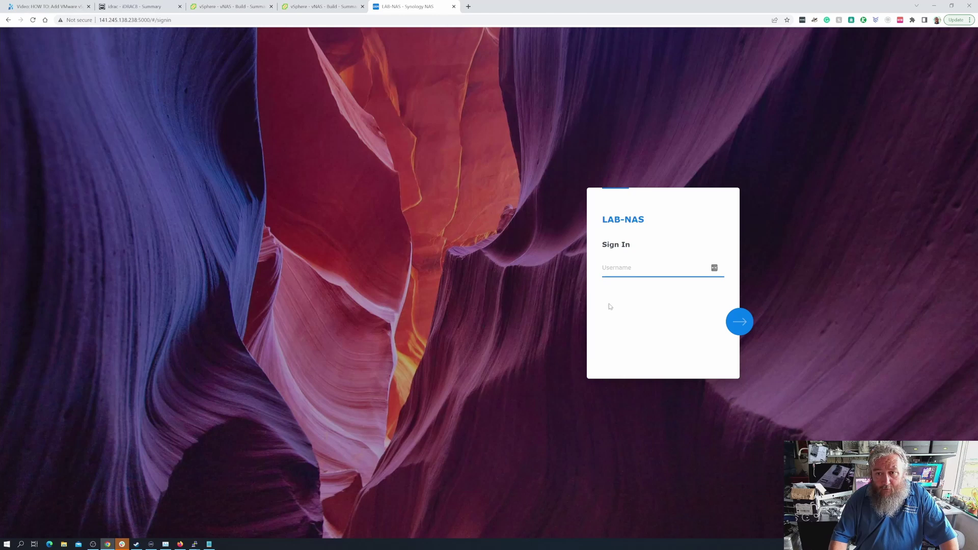
text(nas-admin)
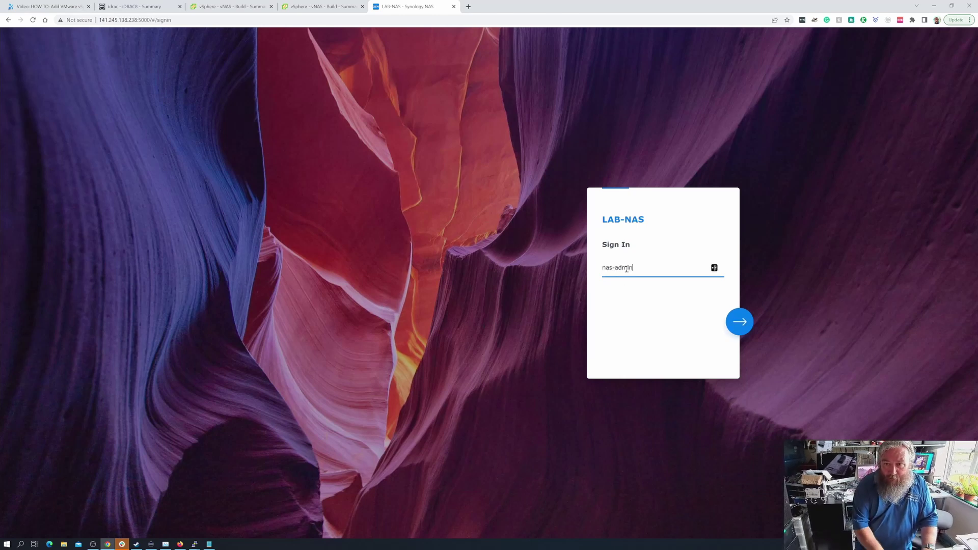
key(Return)
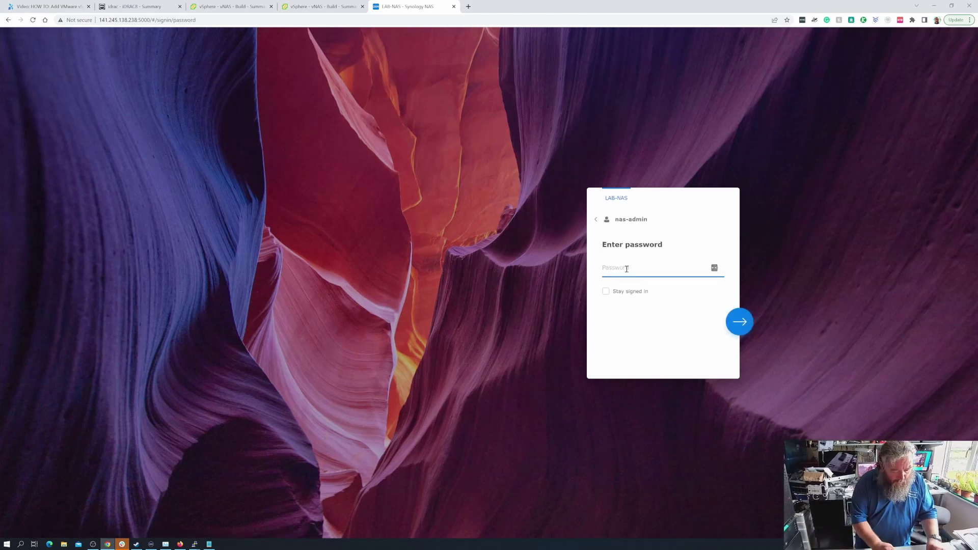
text(**************)
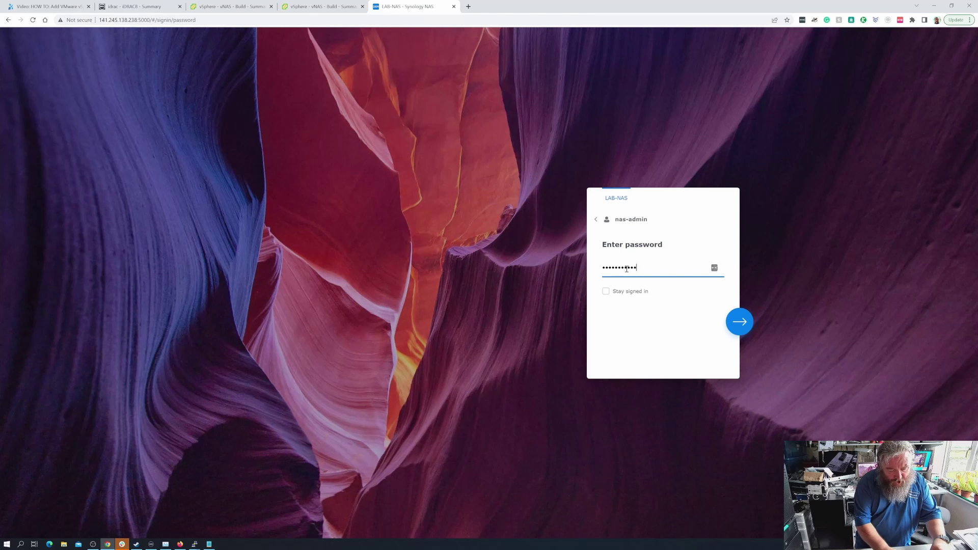
key(Return)
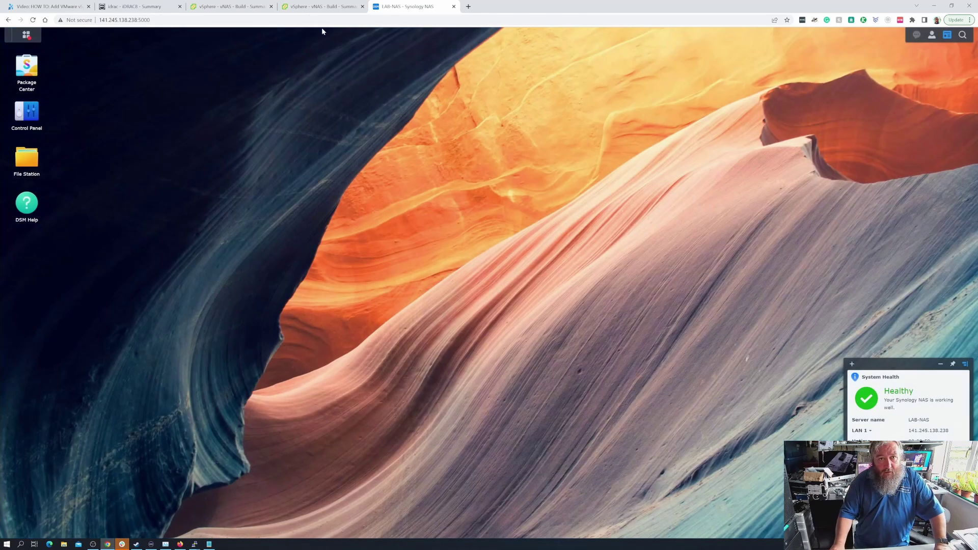
Compare the summaries of the original vNAS - Build and its clone on vcenter7.
click(320, 7)
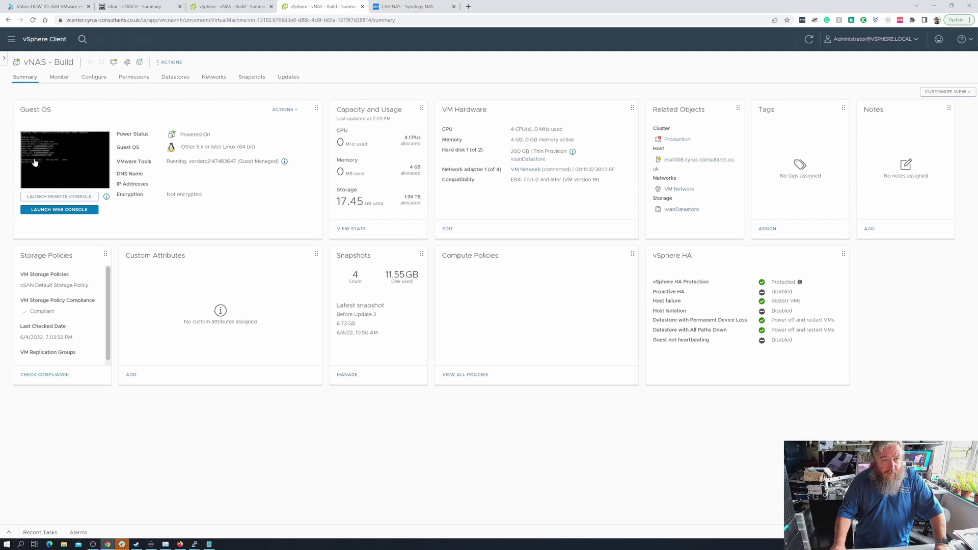
click(227, 7)
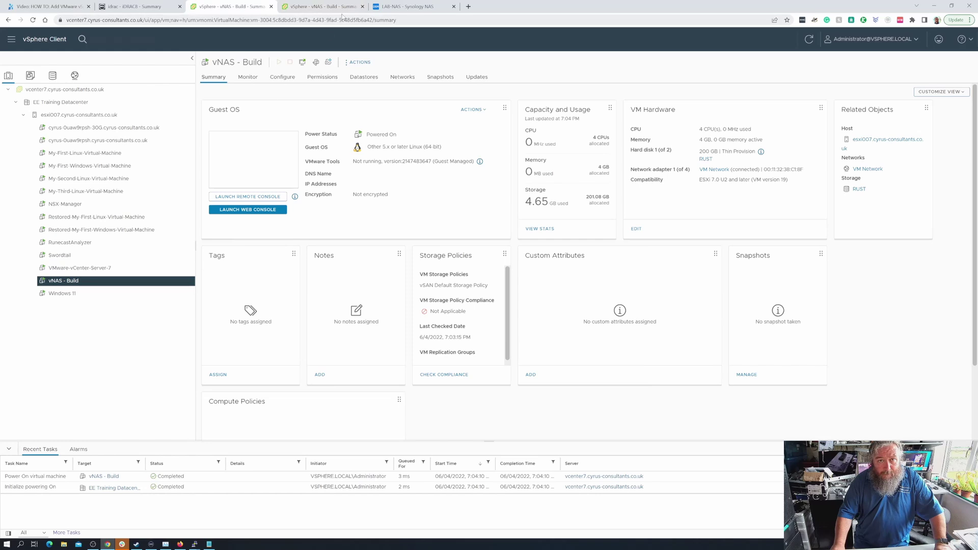
click(302, 6)
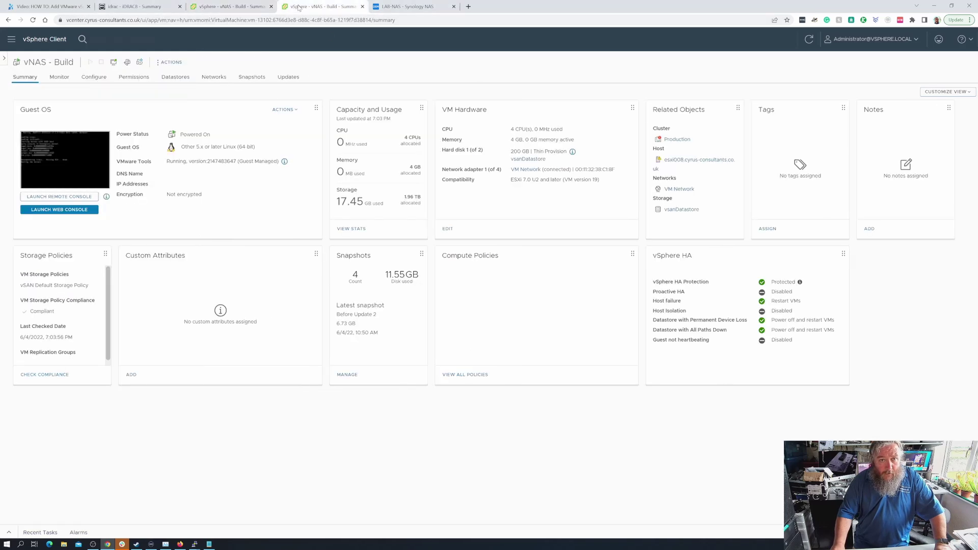